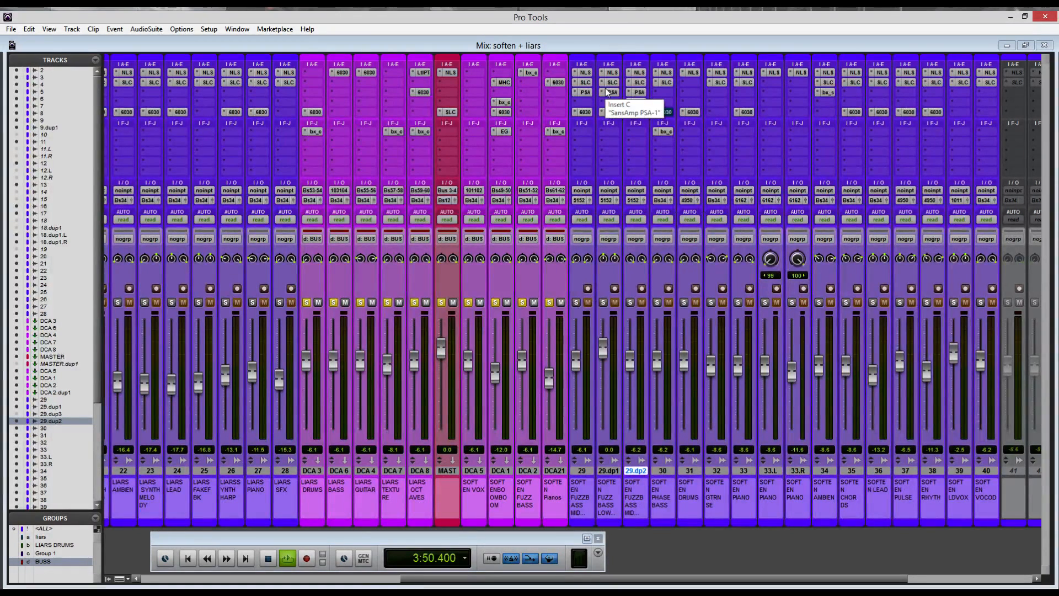
Bypass the NLS Channel, SSLChannel, SansAmp PSA-1 and 6030 inserts on track 29.dup1 and solo it briefly to hear the dry bass.
{"action": "left_click", "coordinate": [612, 72], "text": "ctrl"}
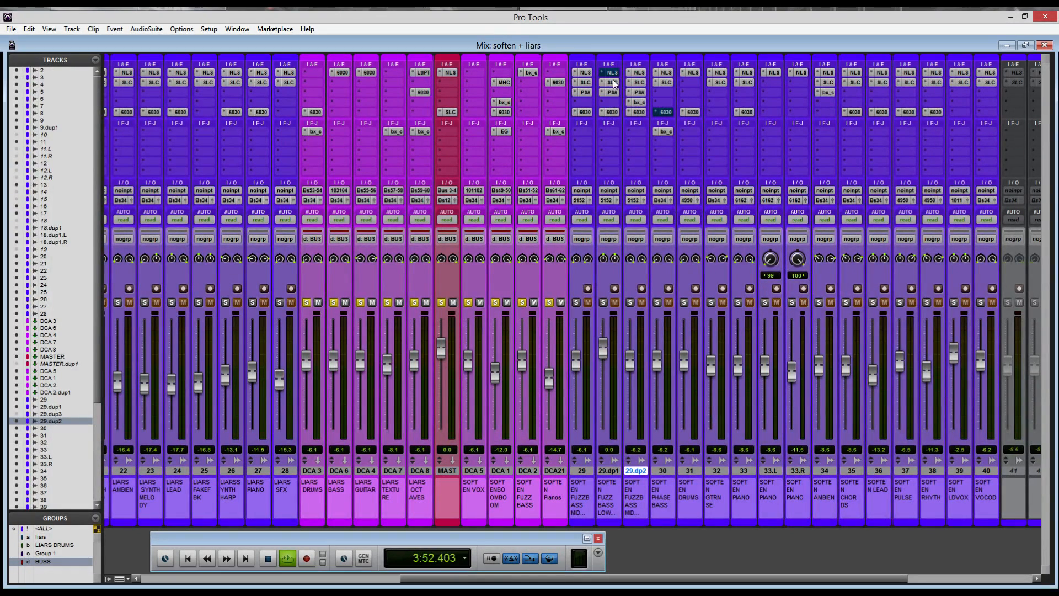
{"action": "left_click", "coordinate": [612, 82], "text": "ctrl"}
{"action": "left_click", "coordinate": [611, 92], "text": "ctrl"}
{"action": "left_click", "coordinate": [609, 112], "text": "ctrl"}
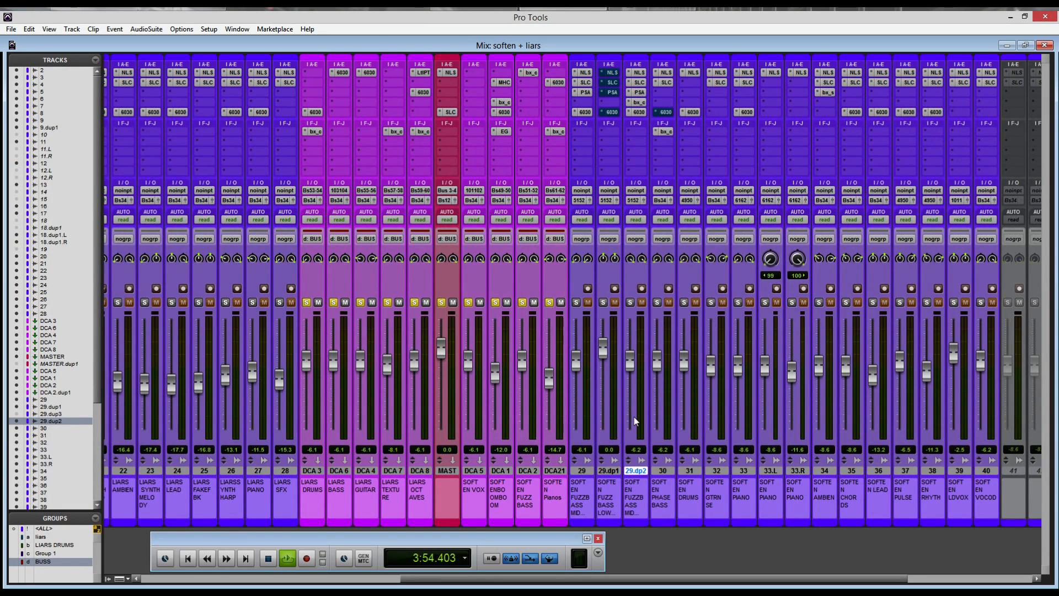
{"action": "left_click", "coordinate": [604, 303]}
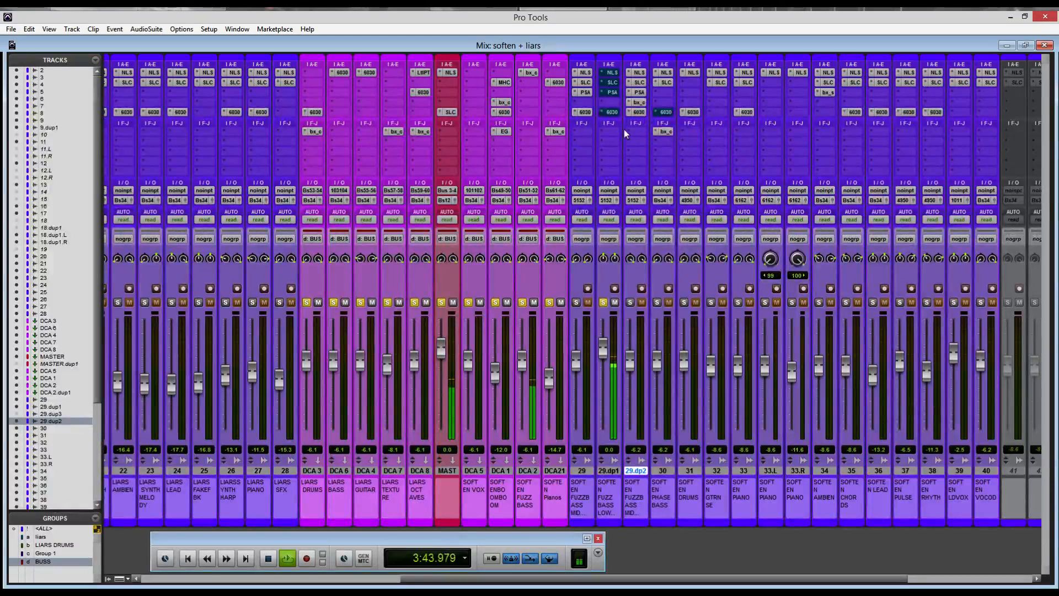
{"action": "left_click", "coordinate": [605, 302]}
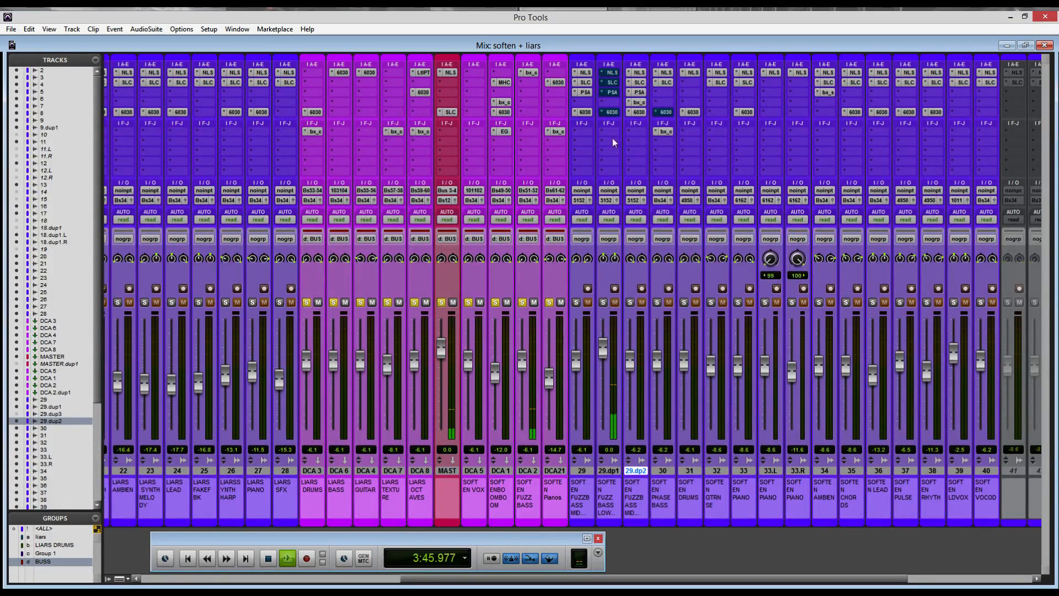
Re-enable the NLS Channel insert on track 29.dup1 and inspect its channel settings and VCA groups console.
{"action": "left_click", "coordinate": [612, 73], "text": "ctrl"}
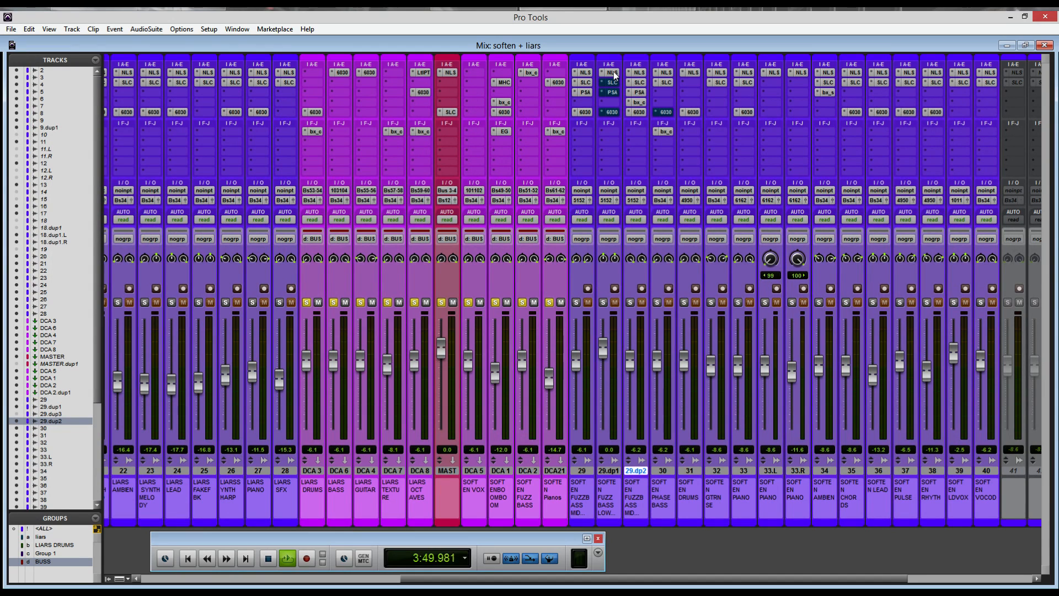
{"action": "left_click", "coordinate": [611, 73]}
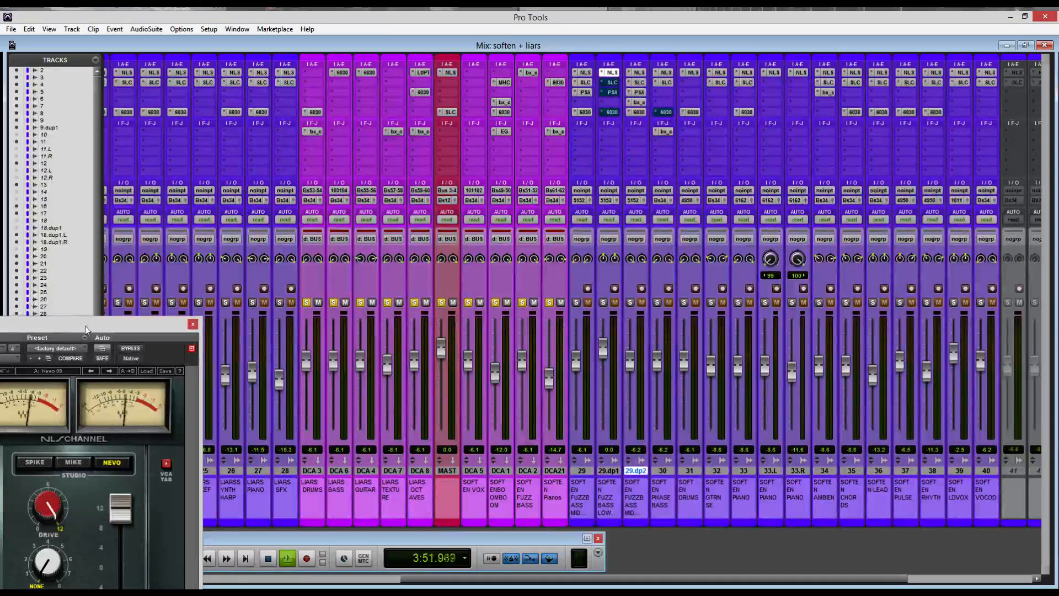
{"action": "left_click_drag", "start_coordinate": [74, 290], "coordinate": [326, 137]}
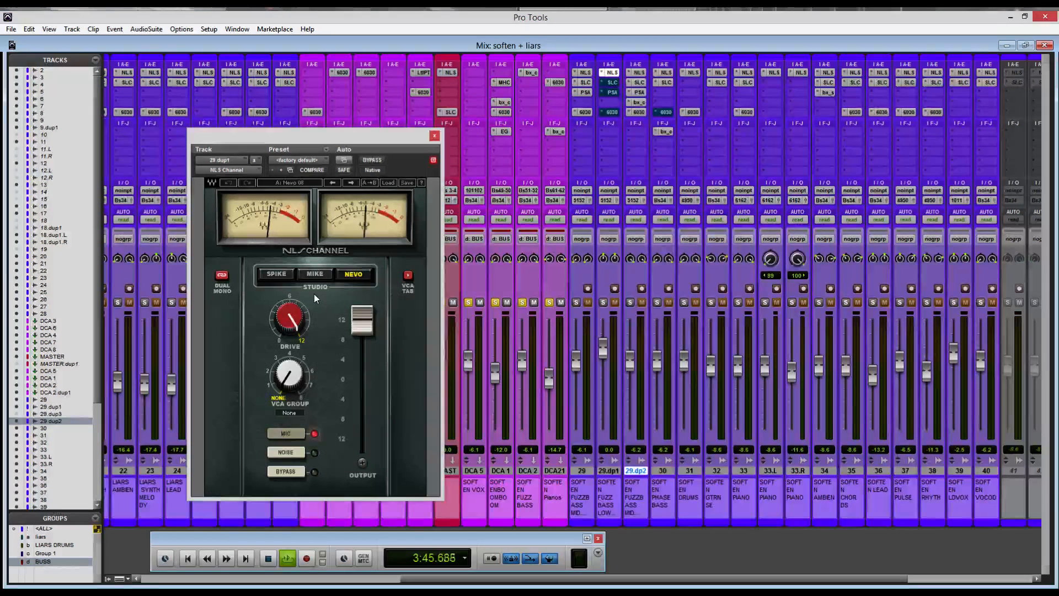
{"action": "left_click", "coordinate": [408, 276]}
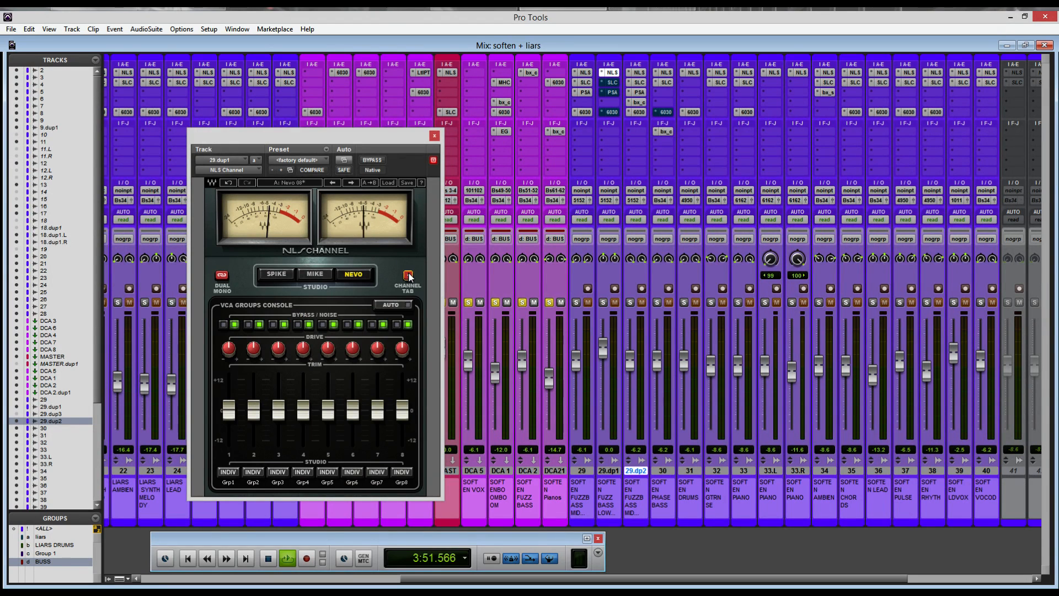
{"action": "left_click", "coordinate": [408, 276]}
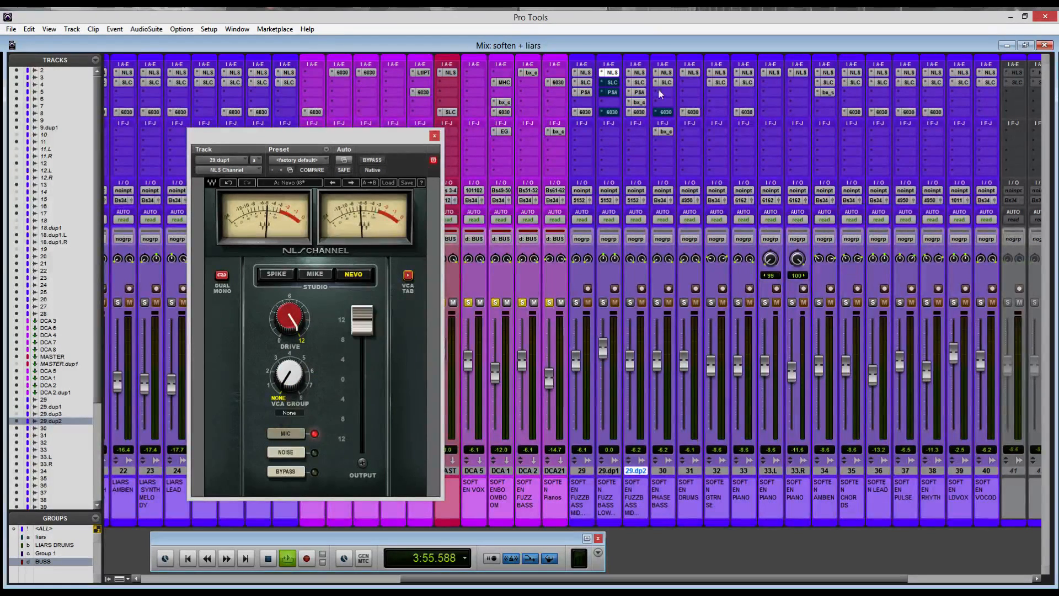
Review the SSLChannel and 6030 settings on track 29.dup1, restore its remaining bypassed inserts including the SansAmp PSA-1, and end the solo audition.
{"action": "left_click", "coordinate": [612, 83]}
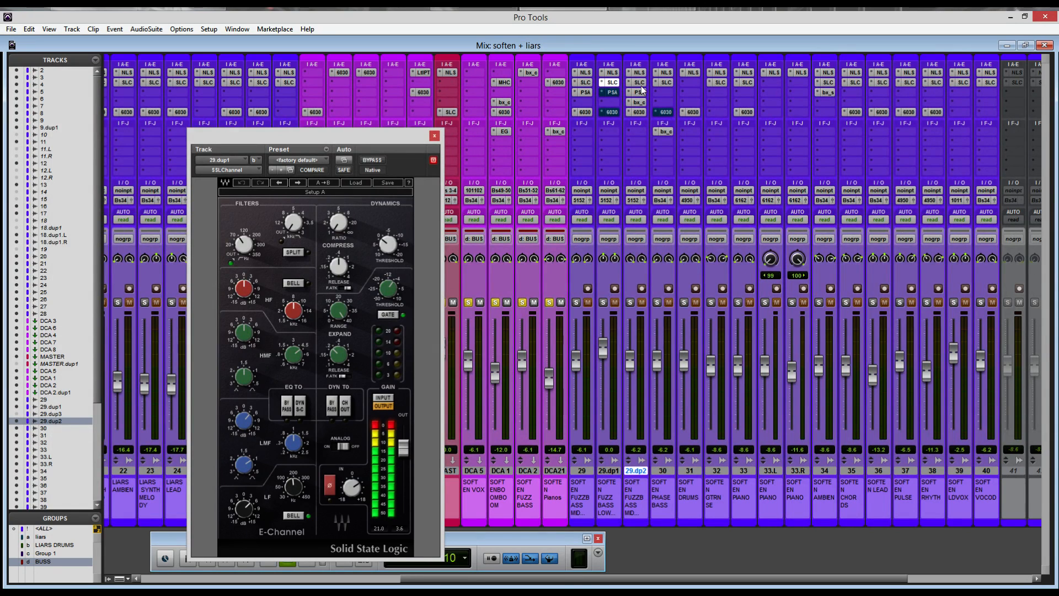
{"action": "left_click", "coordinate": [613, 114]}
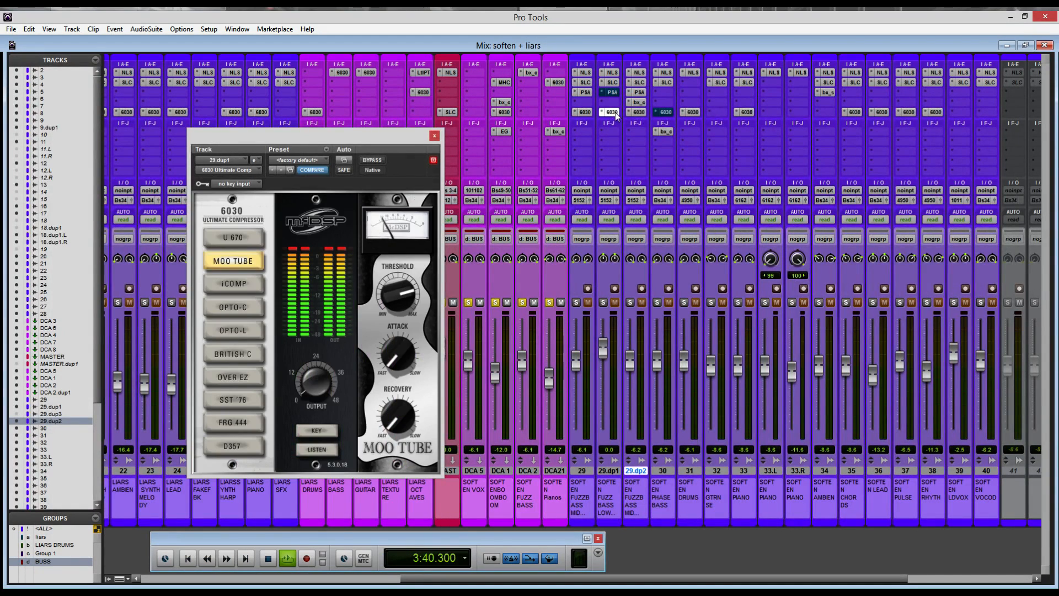
{"action": "left_click_drag", "start_coordinate": [300, 136], "coordinate": [303, 77]}
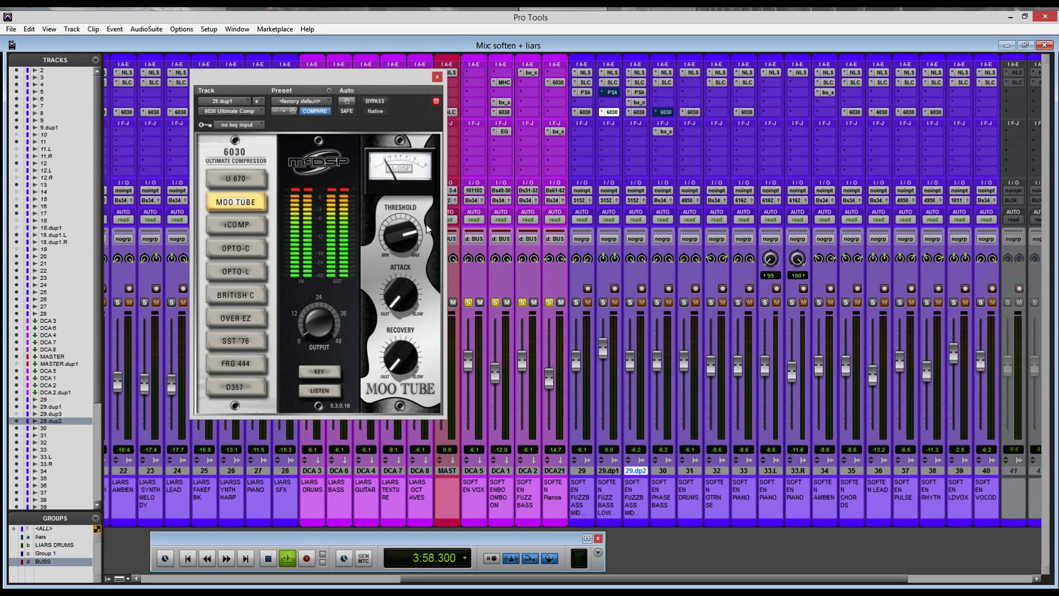
{"action": "left_click", "coordinate": [613, 93], "text": "ctrl+super"}
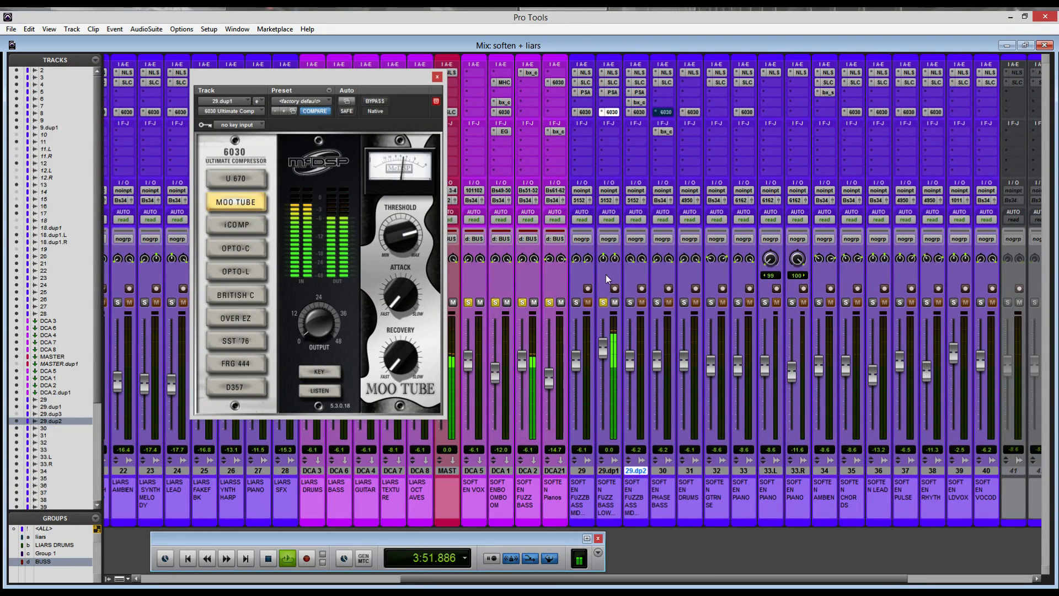
{"action": "left_click", "coordinate": [603, 303]}
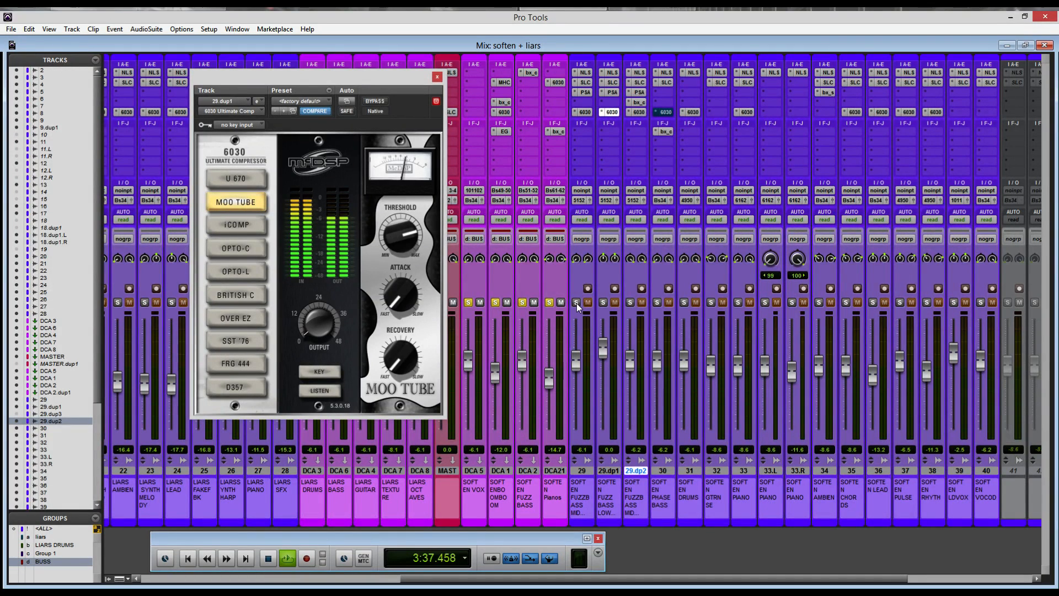
Bypass all four inserts on track 29, close the open compressor window and solo the track to hear it unprocessed.
{"action": "left_click", "coordinate": [585, 112], "text": "ctrl"}
{"action": "left_click", "coordinate": [586, 92], "text": "ctrl"}
{"action": "left_click", "coordinate": [585, 82], "text": "ctrl"}
{"action": "left_click", "coordinate": [586, 72], "text": "ctrl"}
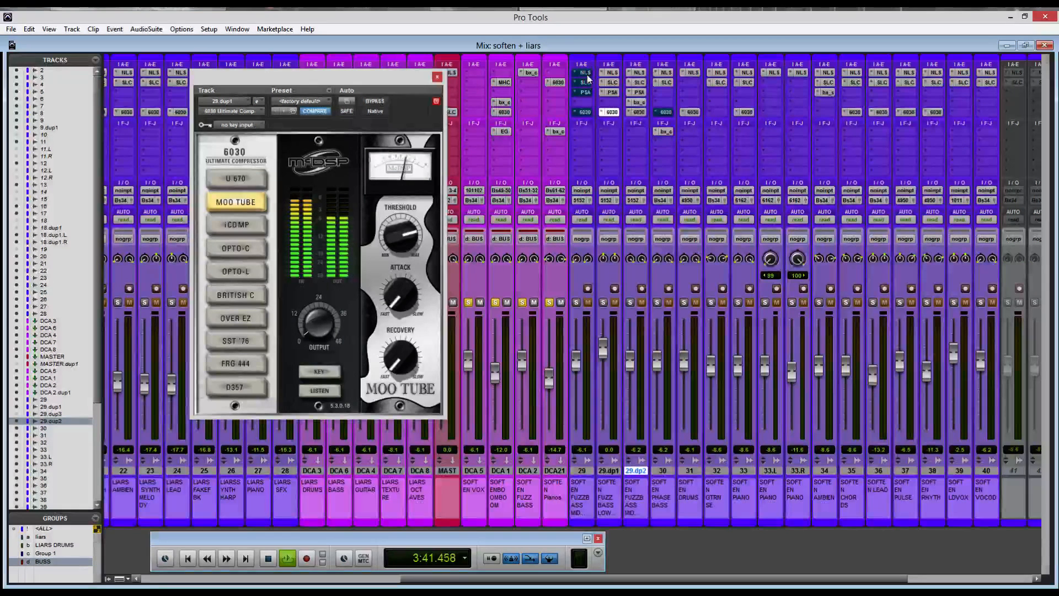
{"action": "left_click", "coordinate": [437, 76]}
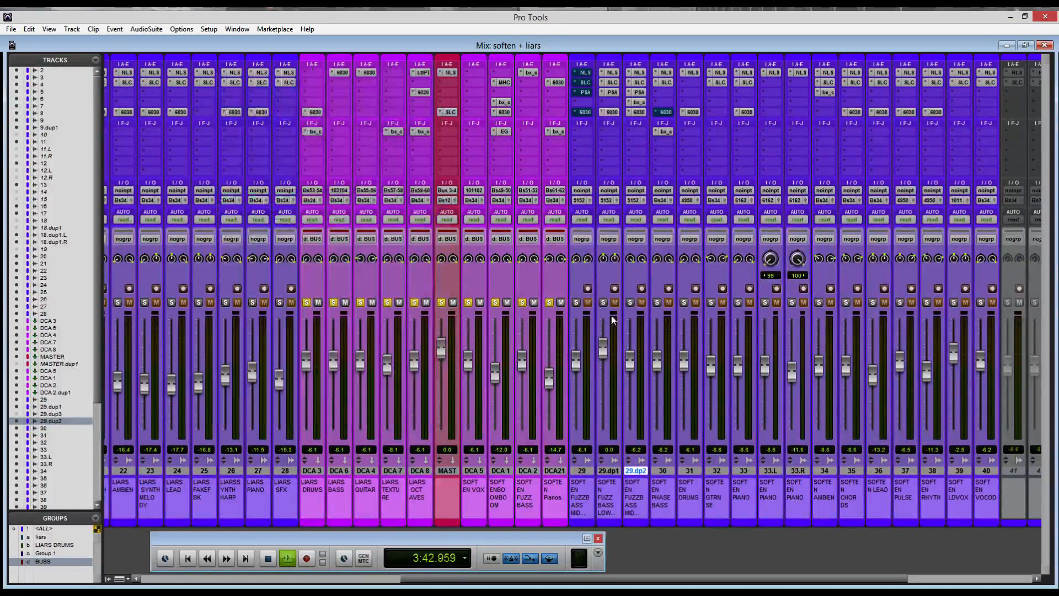
{"action": "left_click", "coordinate": [577, 302]}
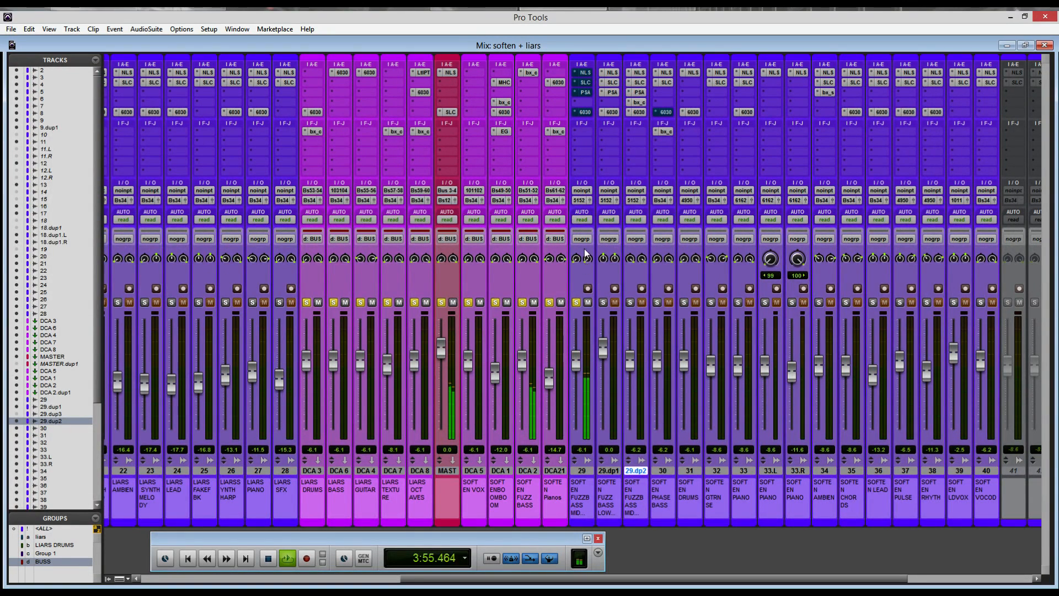
Restore the bypassed inserts on track 29, comparing its NLS Channel with 29.dup1's and reviewing its SSLChannel and 6030 settings.
{"action": "left_click", "coordinate": [585, 72]}
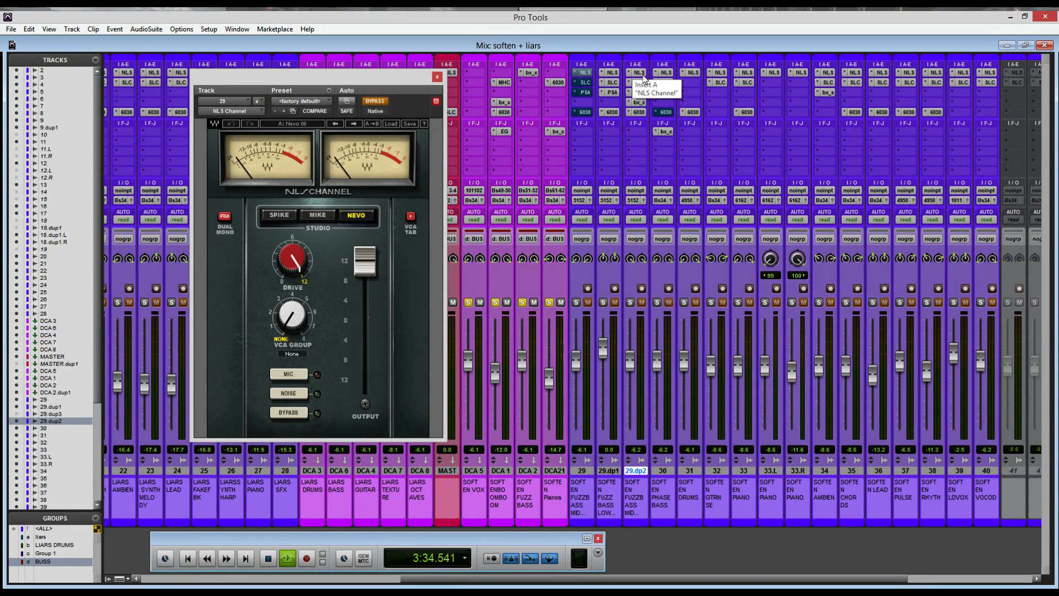
{"action": "left_click", "coordinate": [610, 73]}
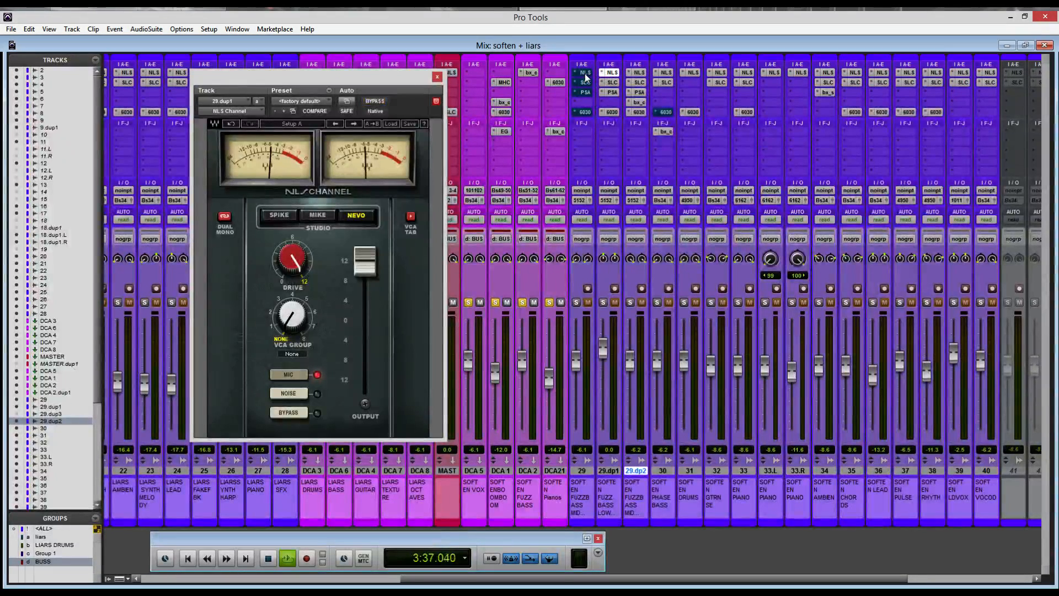
{"action": "left_click", "coordinate": [586, 74]}
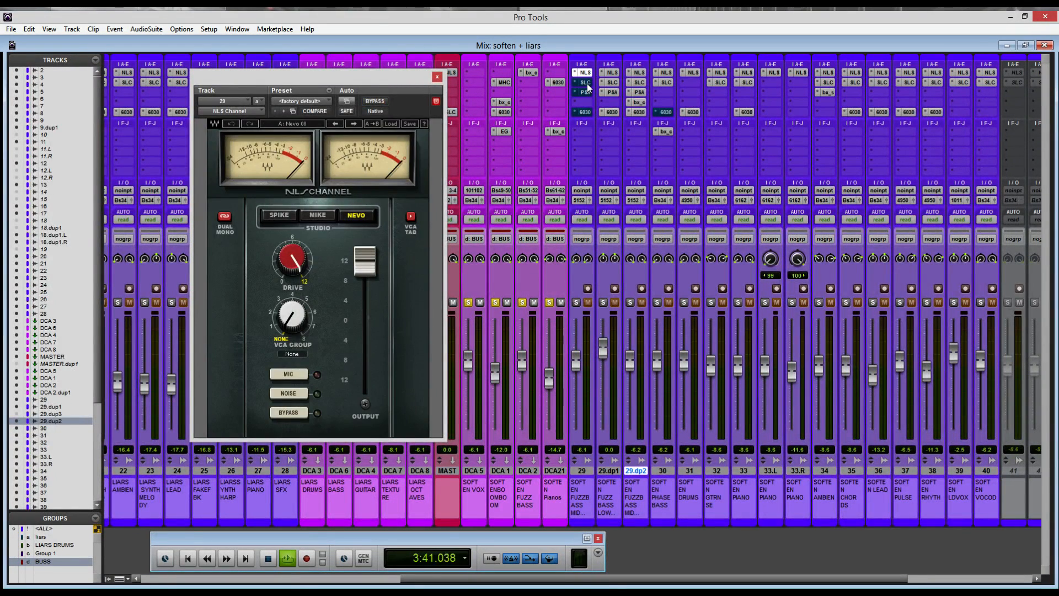
{"action": "left_click", "coordinate": [586, 83]}
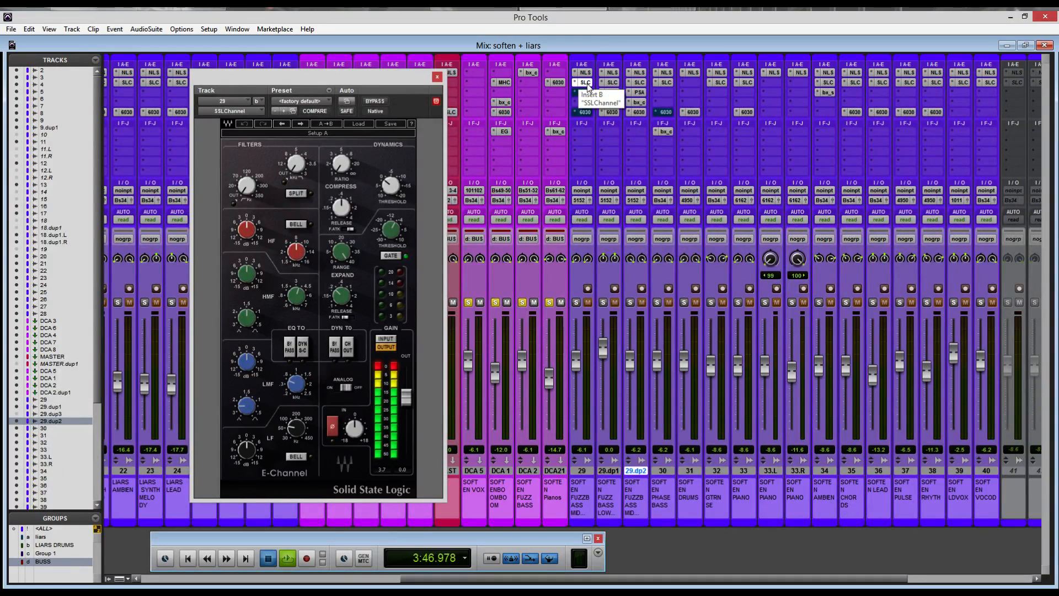
{"action": "key", "text": "space"}
{"action": "key", "text": "space"}
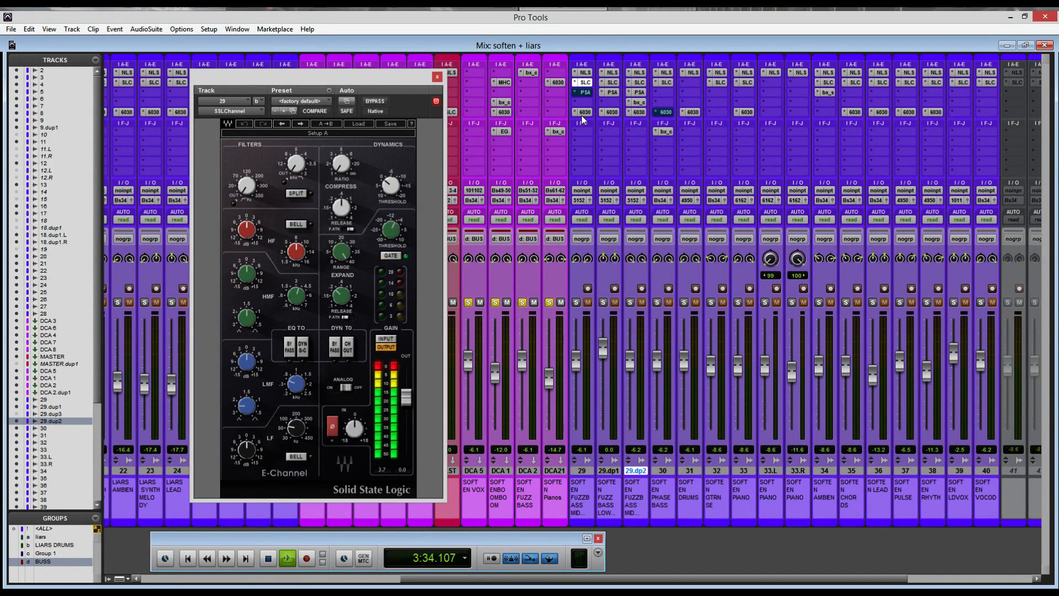
{"action": "left_click", "coordinate": [582, 114]}
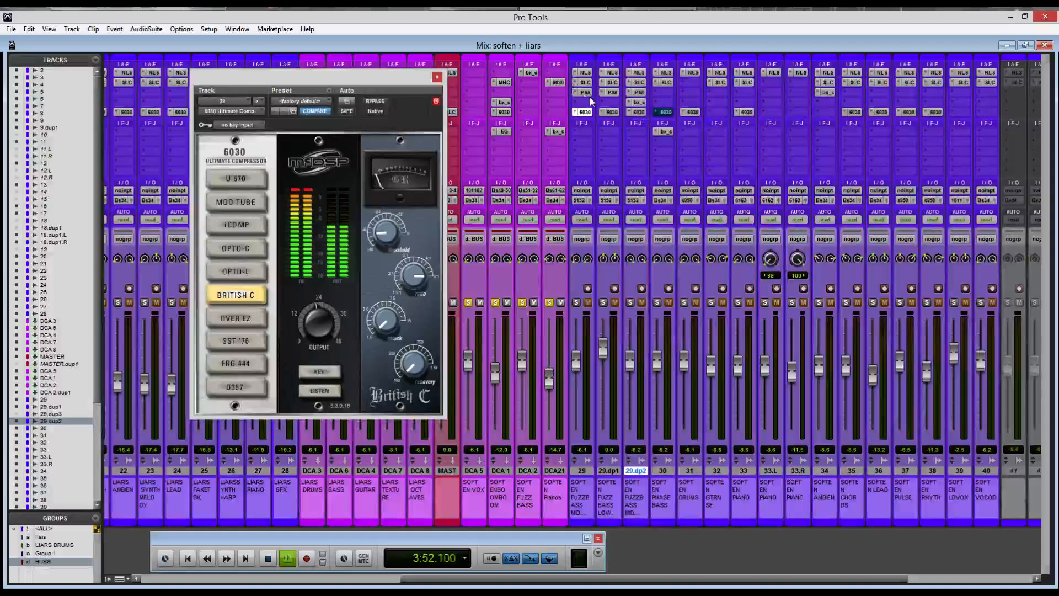
Open the SansAmp PSA-1 windows of tracks 29 and 29.dup1 together and arrange them to compare their knob settings.
{"action": "left_click", "coordinate": [582, 92]}
{"action": "left_click", "coordinate": [610, 92], "text": "shift"}
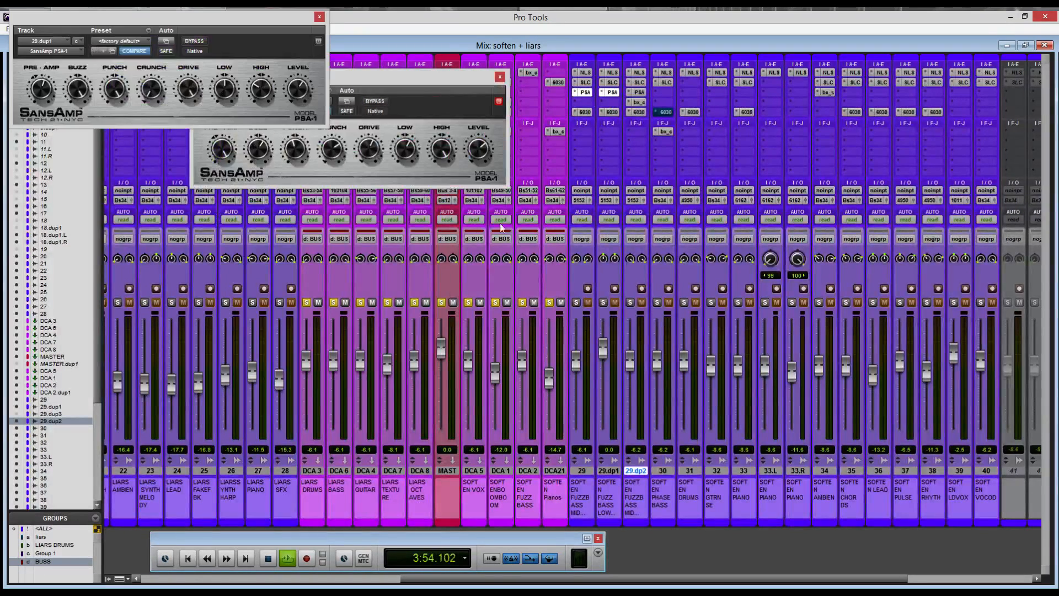
{"action": "left_click_drag", "start_coordinate": [253, 34], "coordinate": [1004, 236]}
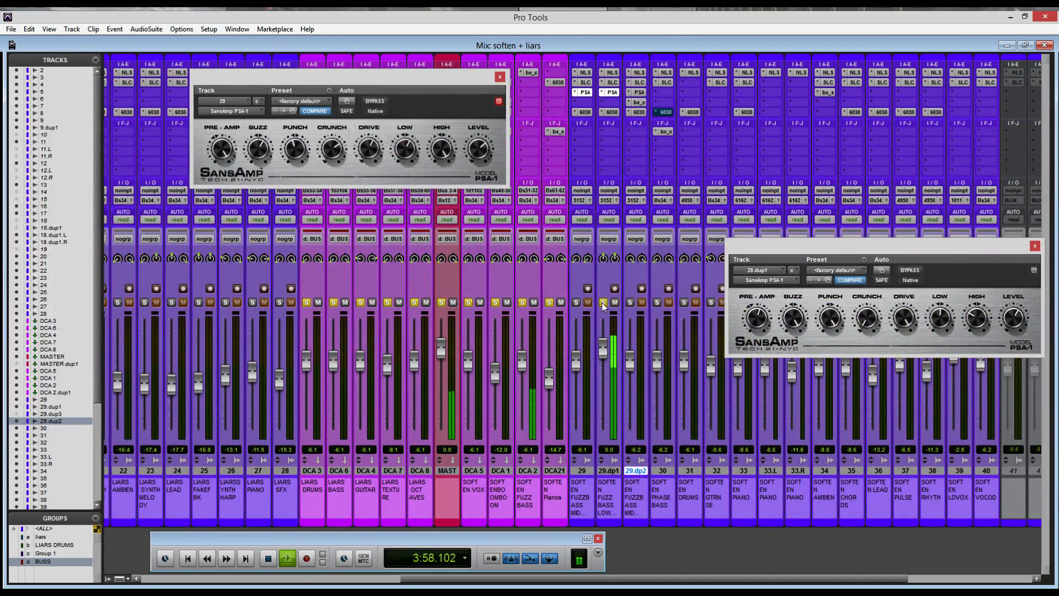
{"action": "left_click_drag", "start_coordinate": [396, 94], "coordinate": [285, 222]}
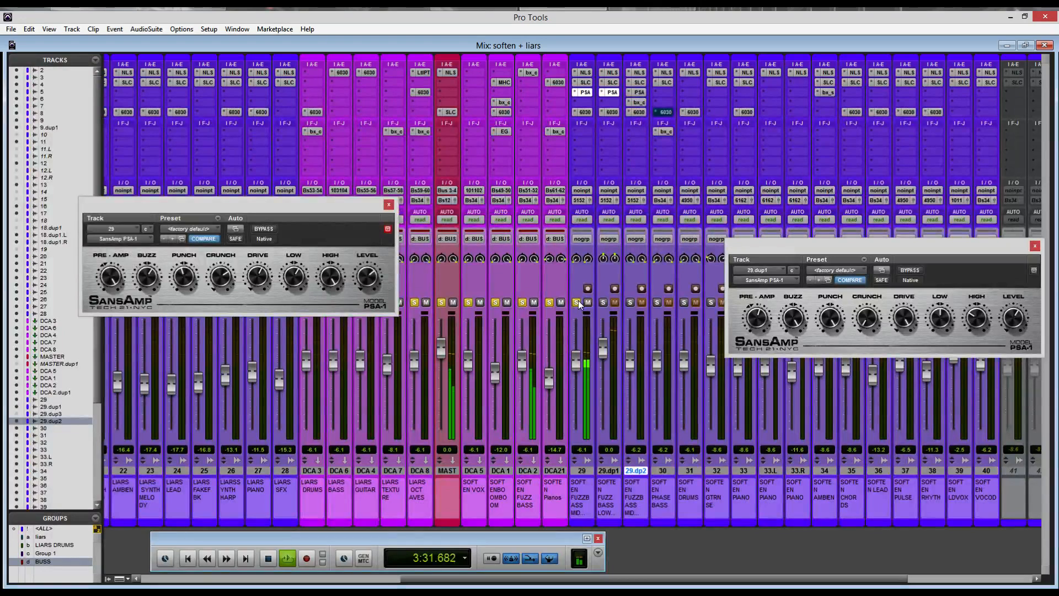
{"action": "left_click_drag", "start_coordinate": [186, 217], "coordinate": [343, 256]}
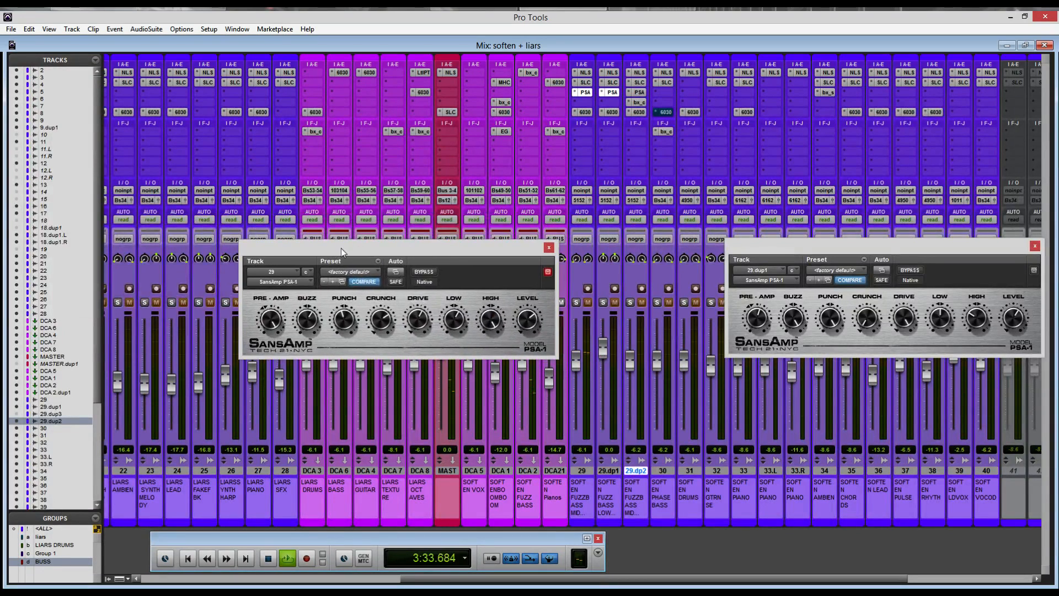
{"action": "left_click_drag", "start_coordinate": [788, 249], "coordinate": [303, 376]}
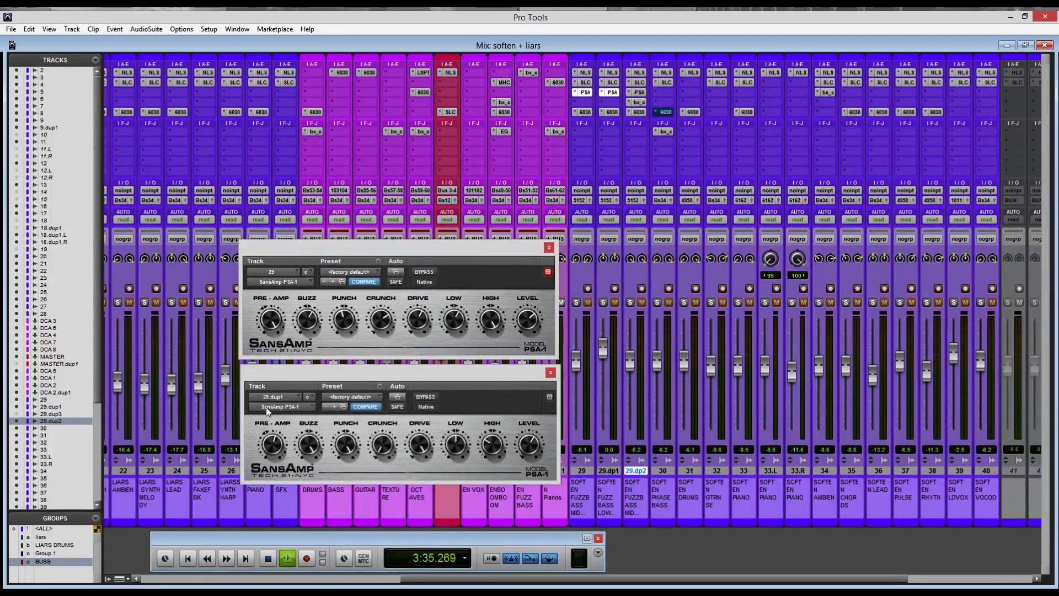
{"action": "left_click_drag", "start_coordinate": [339, 376], "coordinate": [818, 349]}
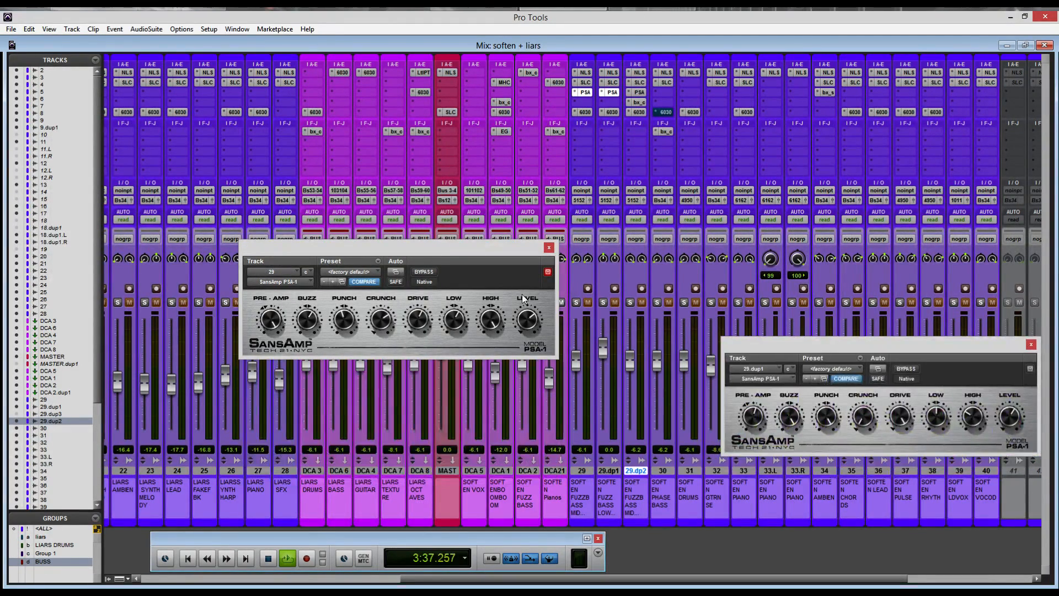
{"action": "left_click_drag", "start_coordinate": [466, 252], "coordinate": [384, 257]}
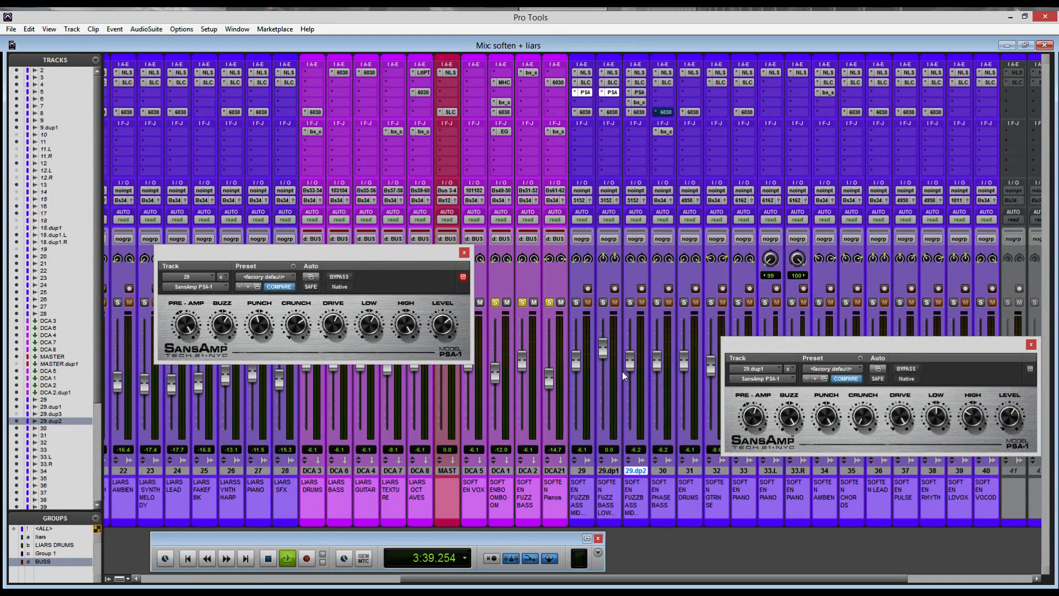
Solo track 29.dup1 briefly to hear its SansAmp sound, compare both PSA-1 windows once more, and close them.
{"action": "left_click", "coordinate": [604, 302]}
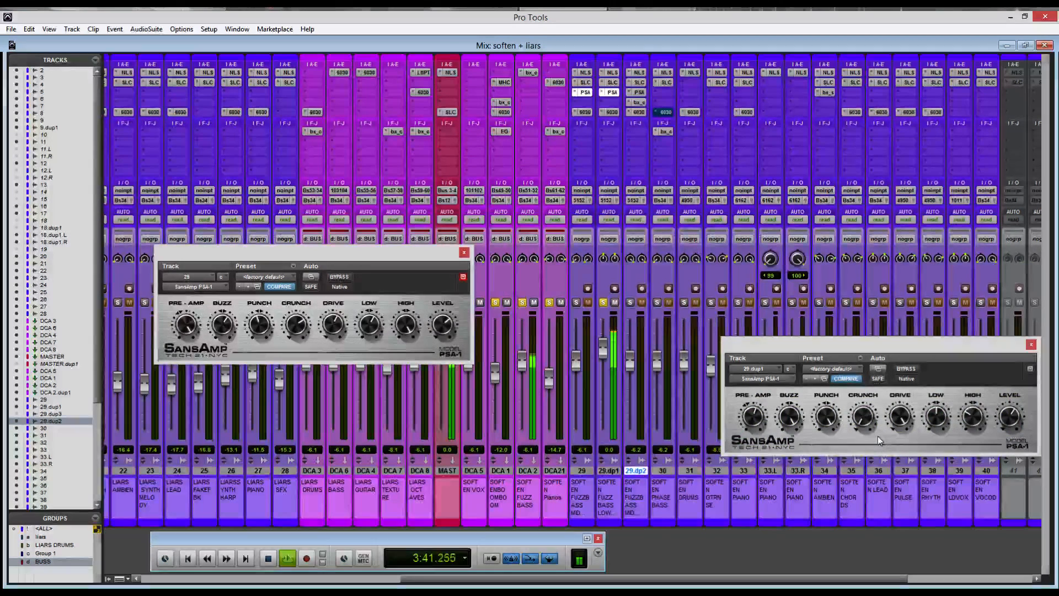
{"action": "left_click", "coordinate": [603, 302]}
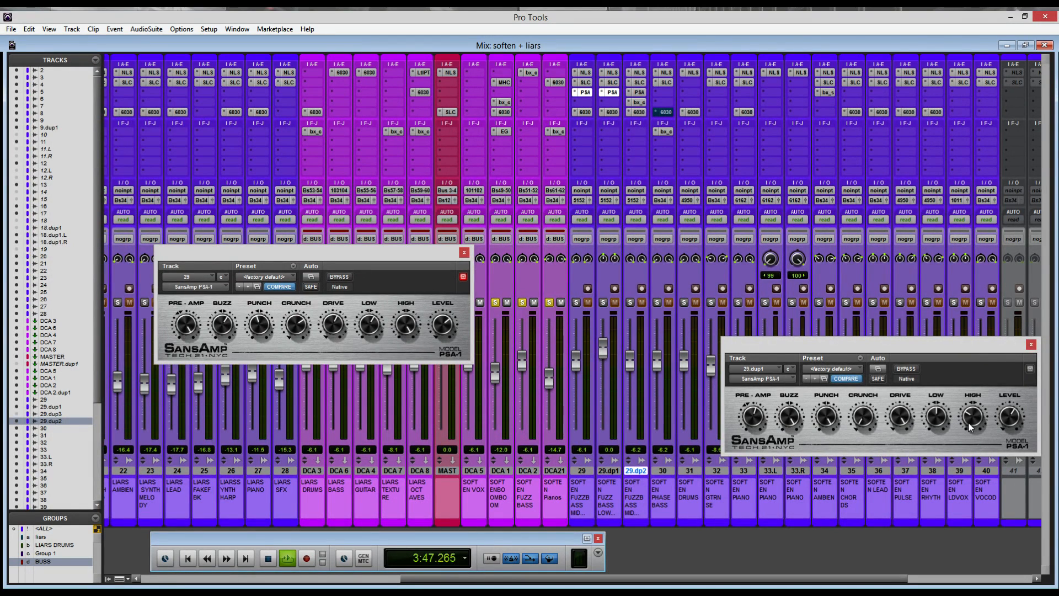
{"action": "left_click_drag", "start_coordinate": [1028, 351], "coordinate": [437, 395]}
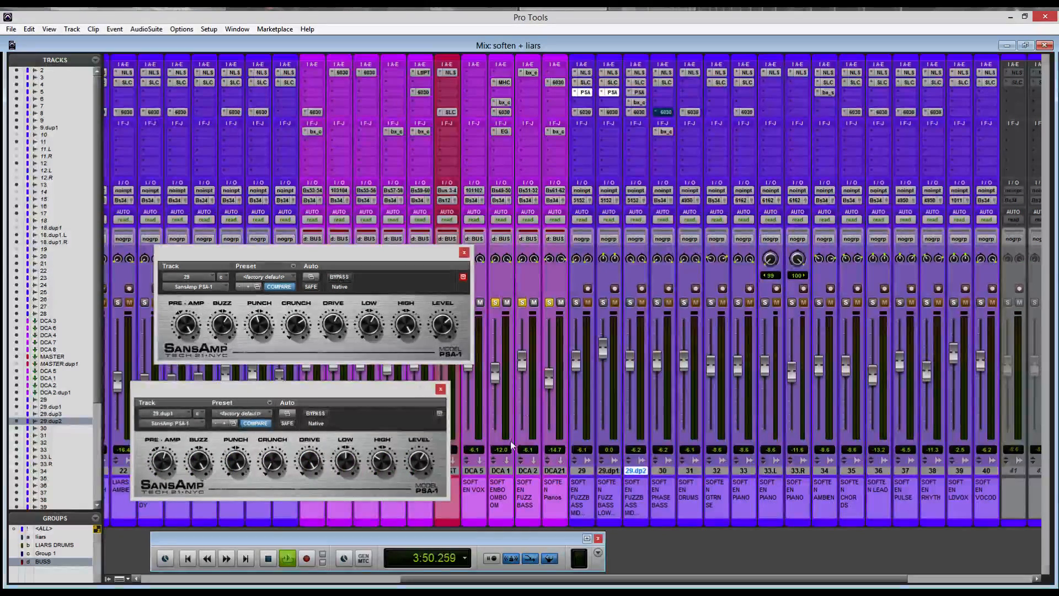
{"action": "left_click", "coordinate": [440, 389]}
{"action": "left_click", "coordinate": [464, 253]}
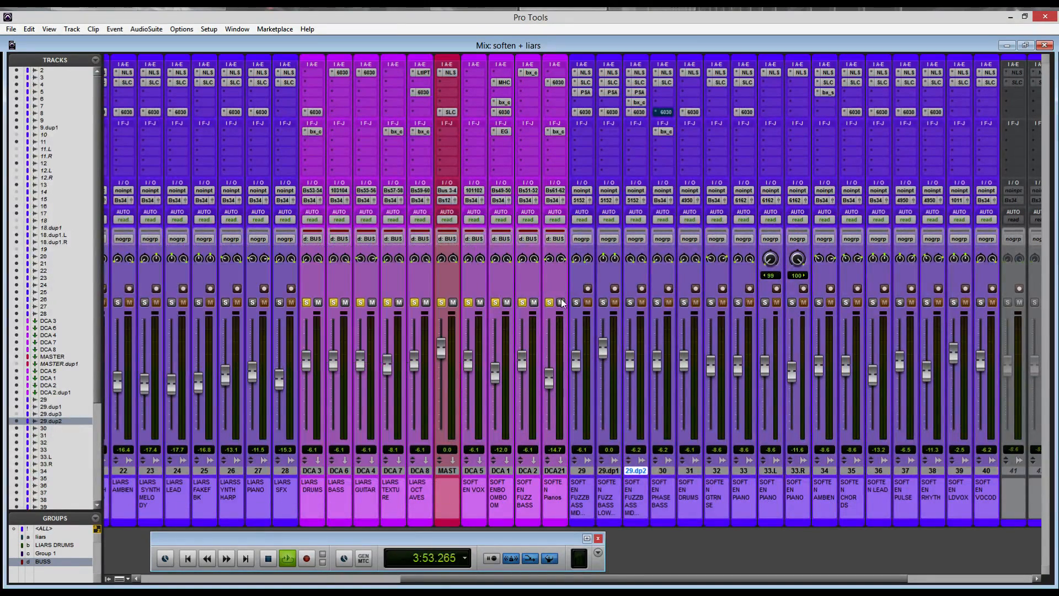
Check track 29's 6030 compressor and close it, then solo track 29 and add 29.dup1 to hear both layers together.
{"action": "left_click", "coordinate": [586, 112]}
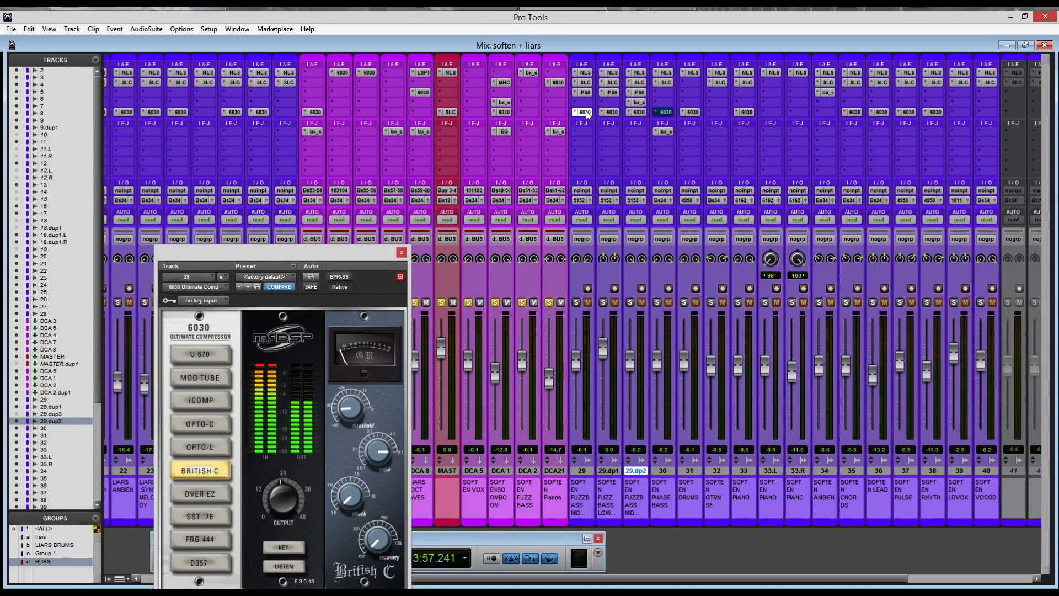
{"action": "left_click", "coordinate": [586, 112]}
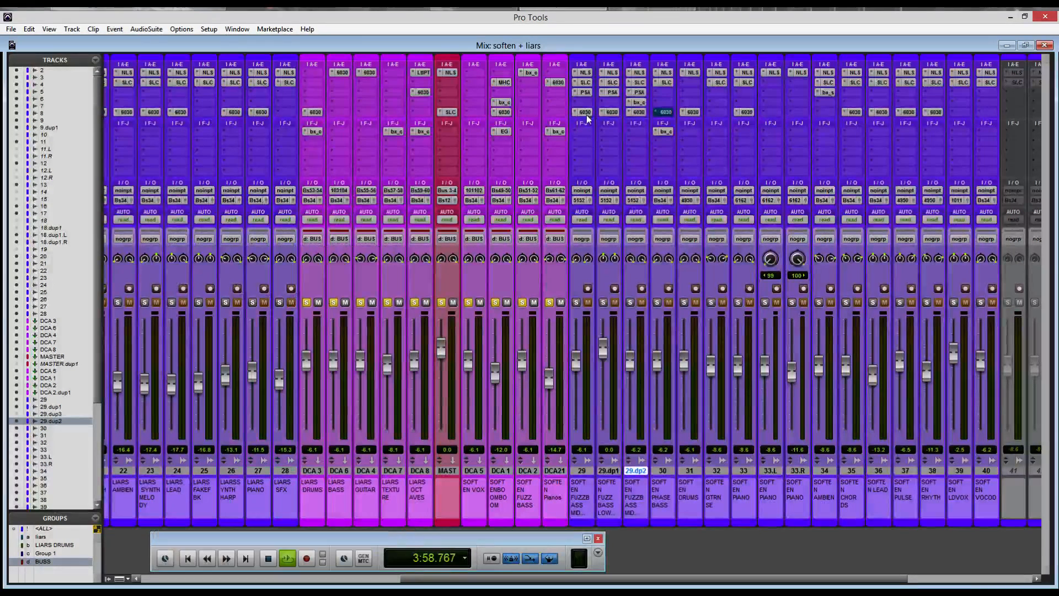
{"action": "left_click", "coordinate": [576, 302]}
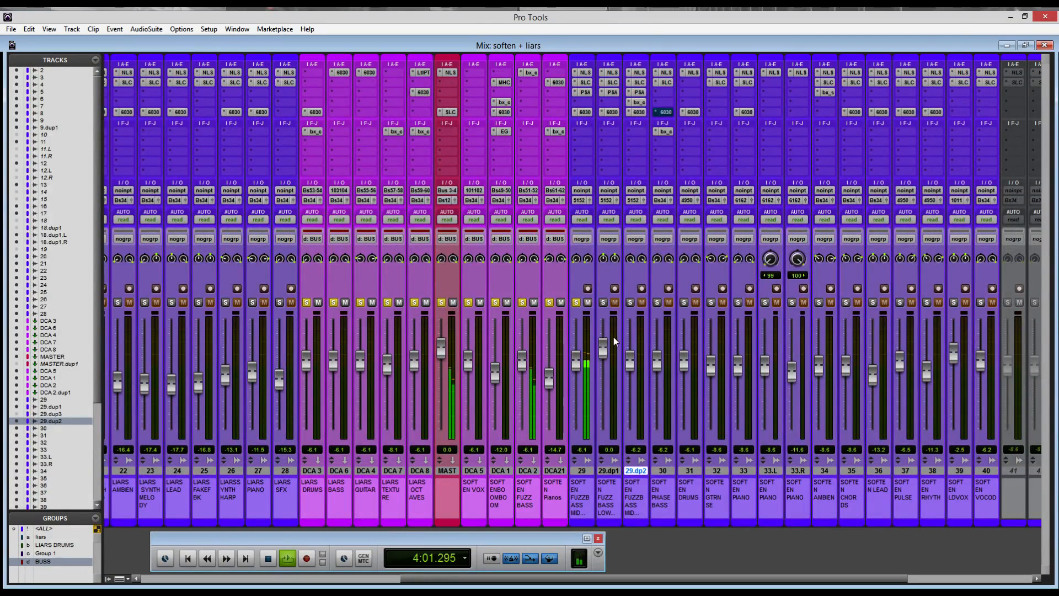
{"action": "left_click", "coordinate": [603, 303]}
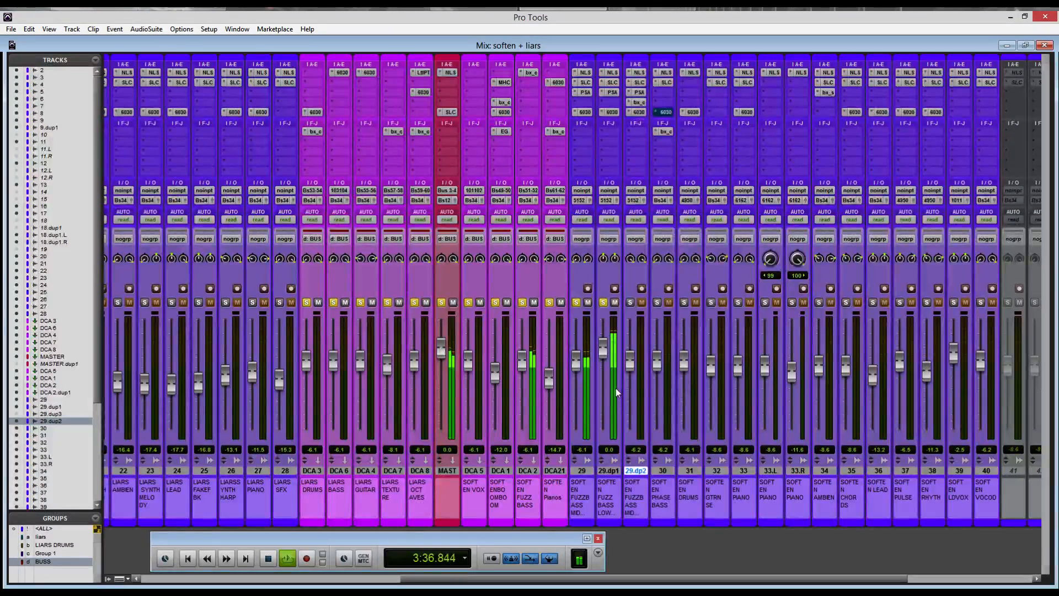
Alternate the solos of tracks 29 and 29.dup1 to compare each layer alone and combined, finishing with both unsoloed.
{"action": "left_click", "coordinate": [604, 303]}
{"action": "left_click", "coordinate": [577, 303]}
{"action": "left_click", "coordinate": [603, 304]}
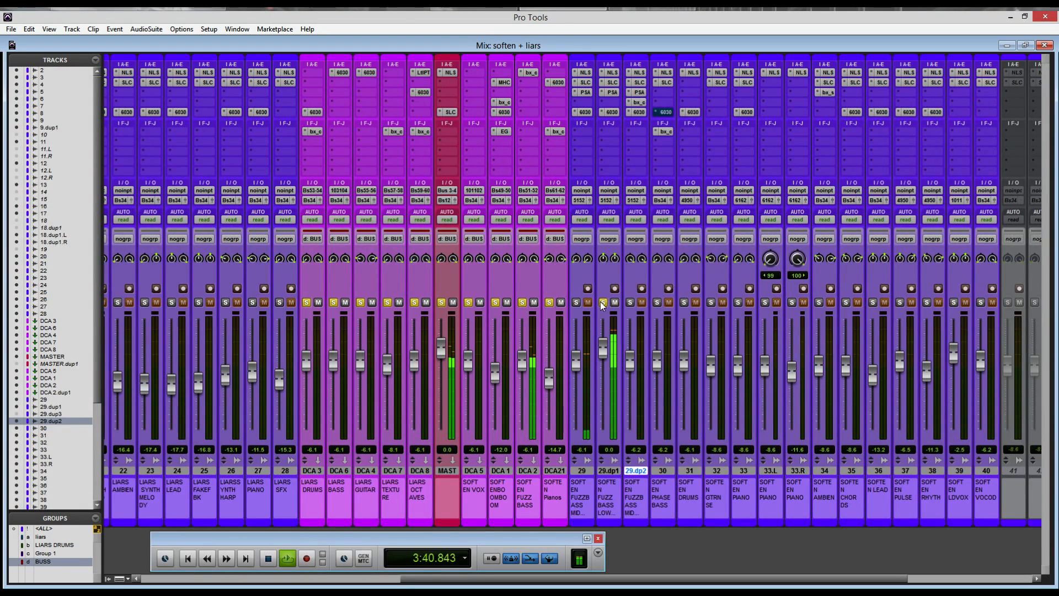
{"action": "left_click", "coordinate": [576, 303]}
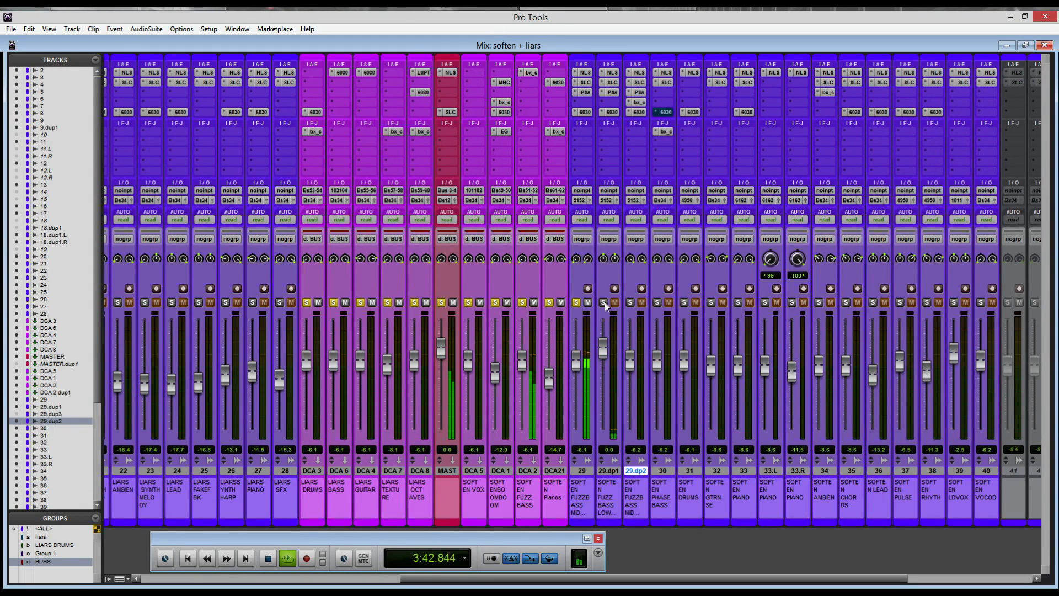
{"action": "left_click", "coordinate": [603, 302]}
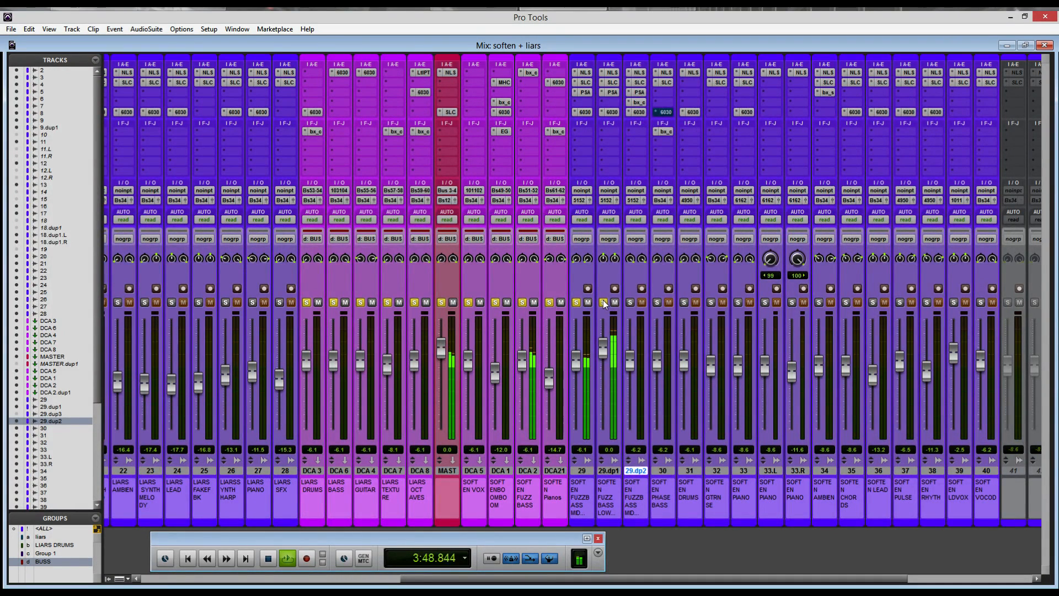
{"action": "left_click", "coordinate": [604, 302]}
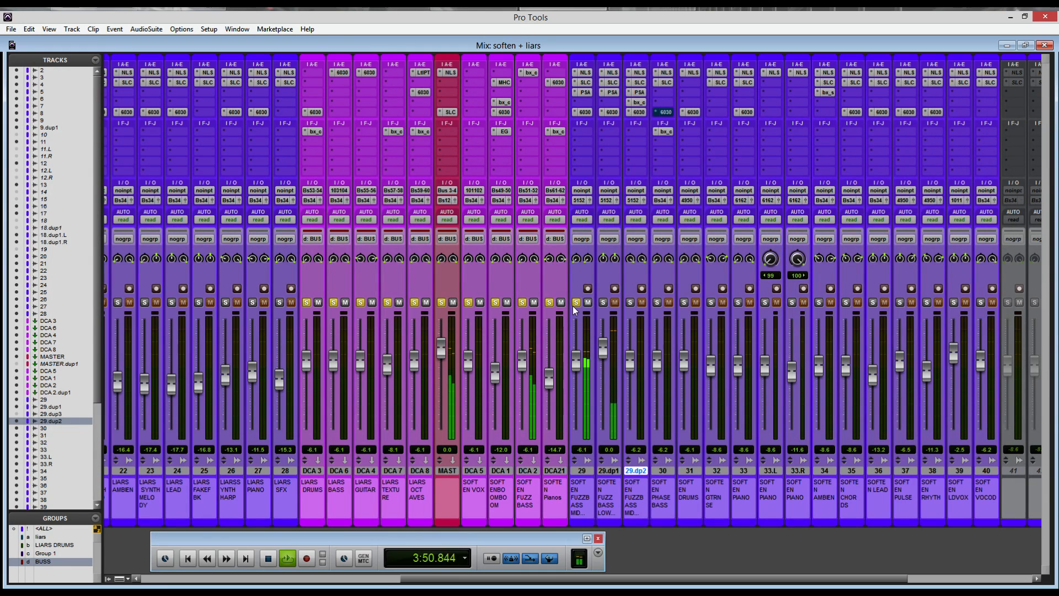
{"action": "left_click", "coordinate": [577, 302]}
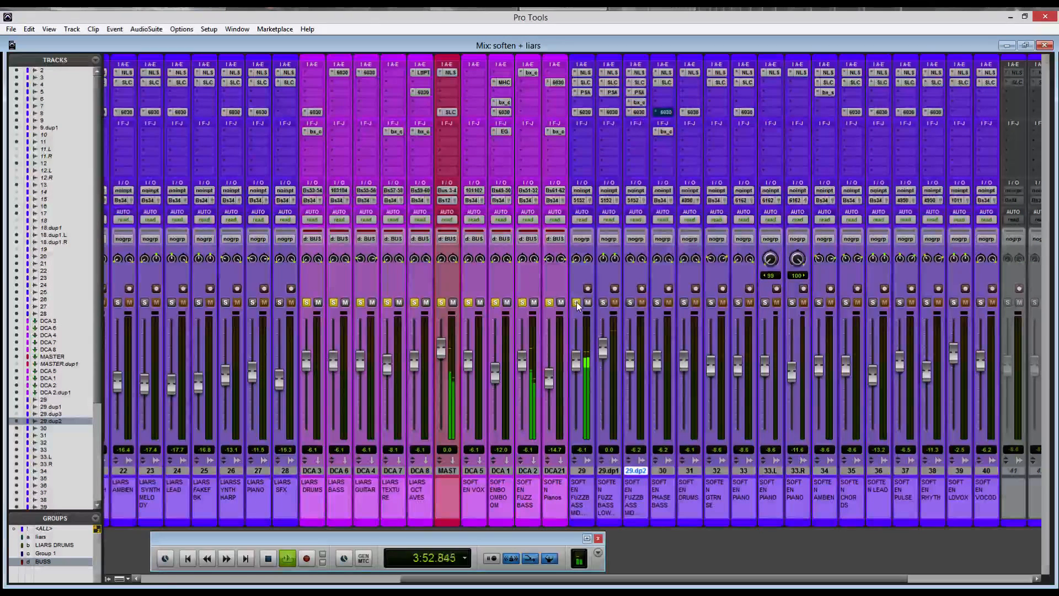
{"action": "left_click", "coordinate": [577, 302]}
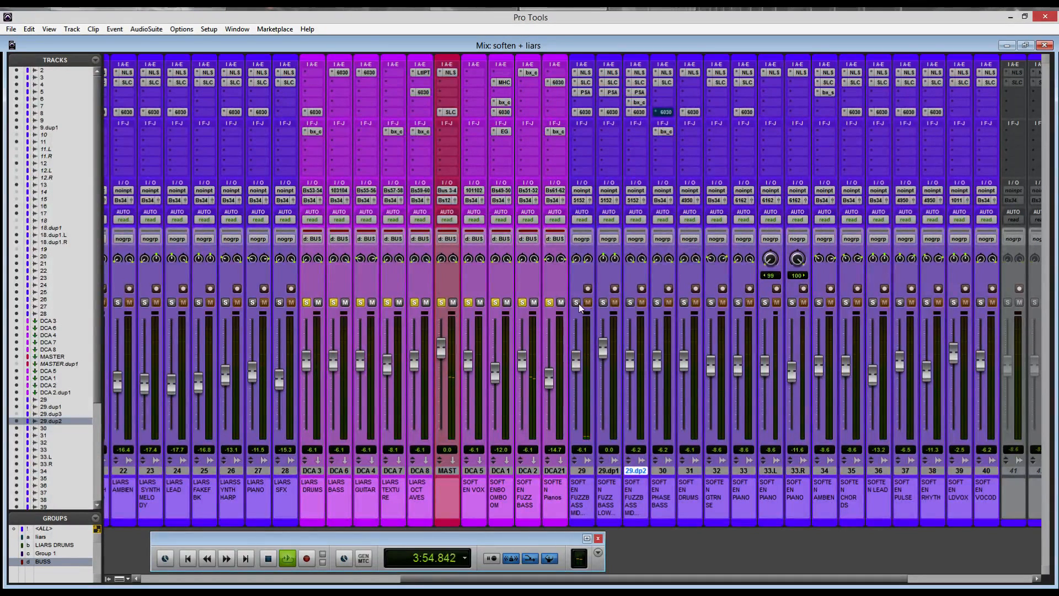
Solo track 29.dup2 briefly to hear it, then review its NLS Channel and SSLChannel settings.
{"action": "left_click", "coordinate": [630, 303]}
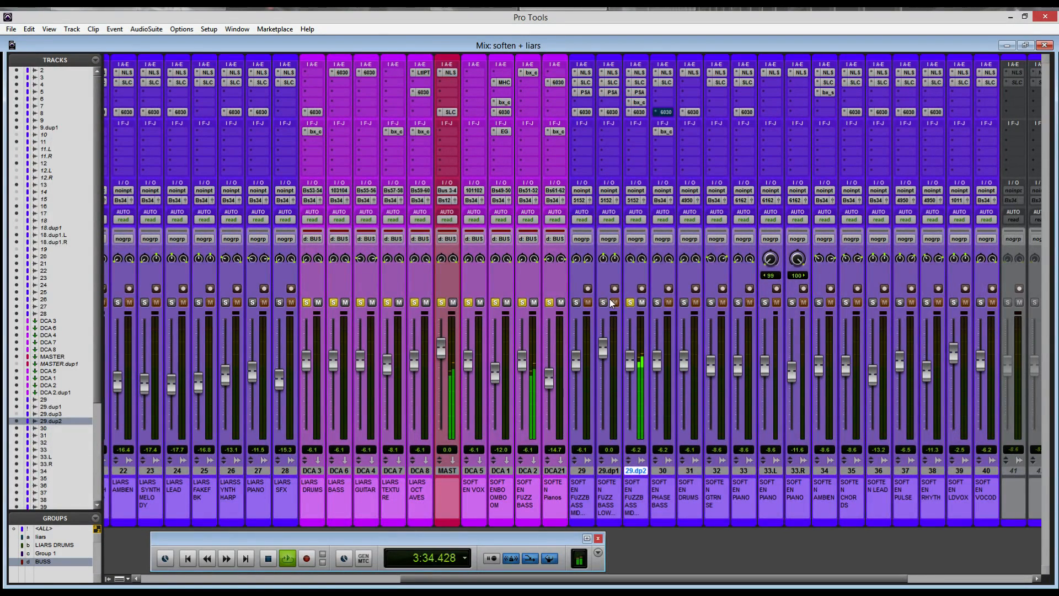
{"action": "left_click", "coordinate": [630, 303]}
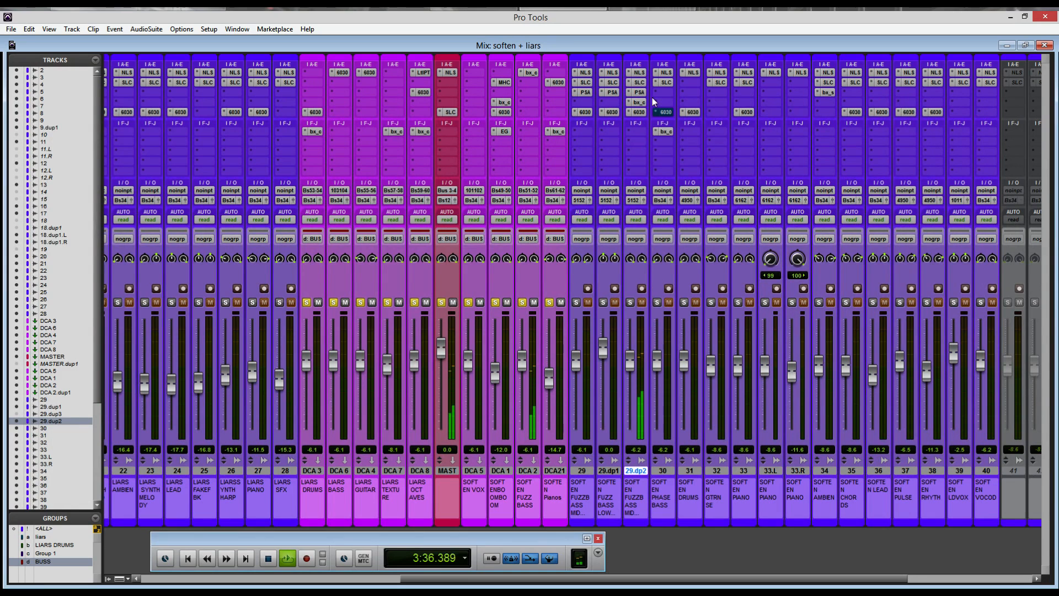
{"action": "left_click", "coordinate": [638, 73]}
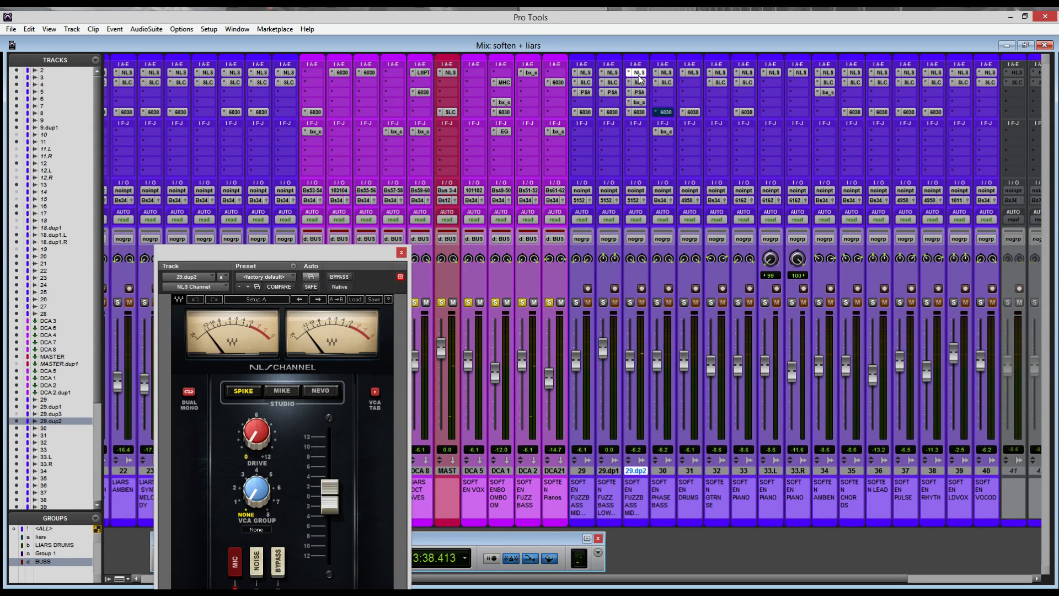
{"action": "left_click_drag", "start_coordinate": [313, 253], "coordinate": [366, 113]}
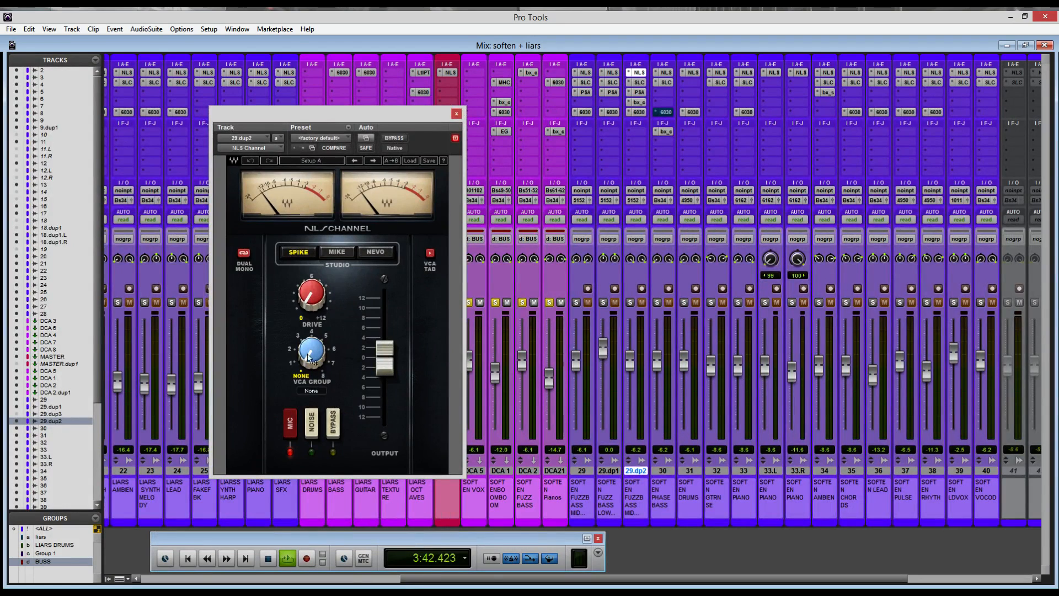
{"action": "left_click", "coordinate": [639, 82]}
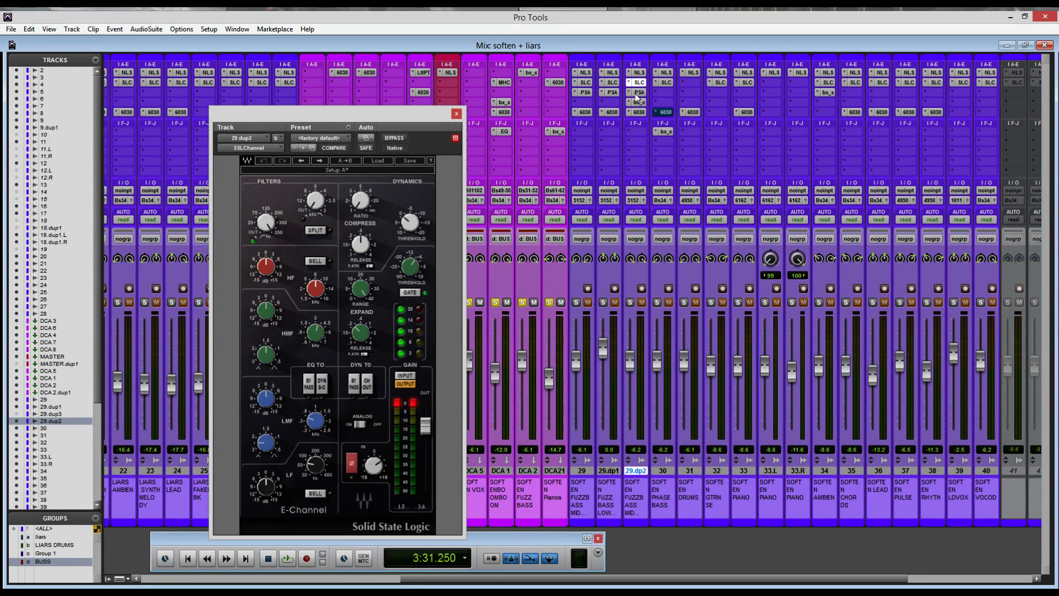
Open the SansAmp PSA-1 windows of tracks 29, 29.dup1 and 29.dup2 together and arrange them side by side to compare their knob settings.
{"action": "left_click", "coordinate": [638, 92]}
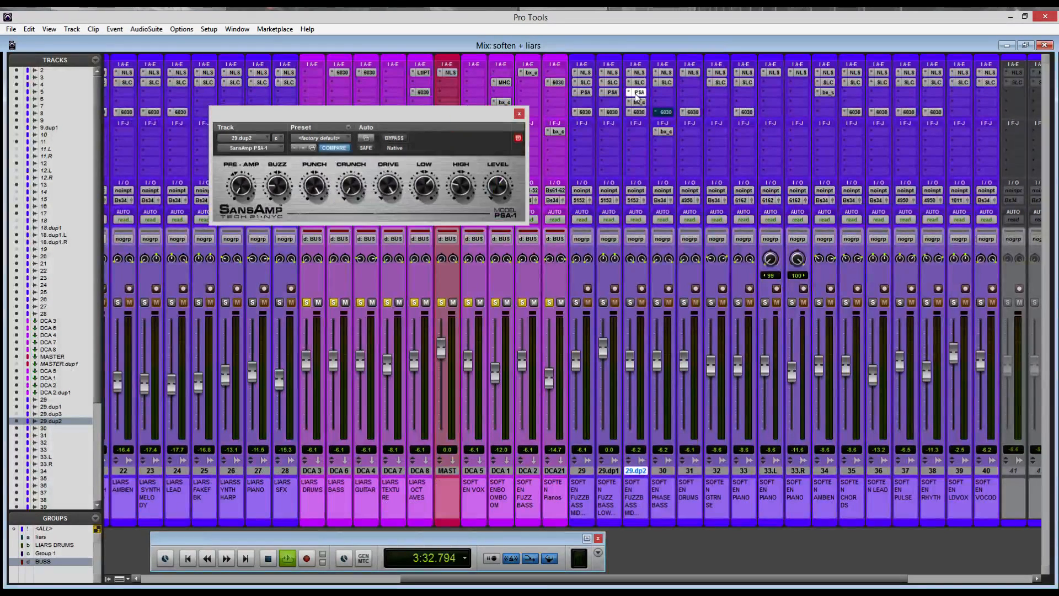
{"action": "left_click", "coordinate": [614, 94], "text": "shift"}
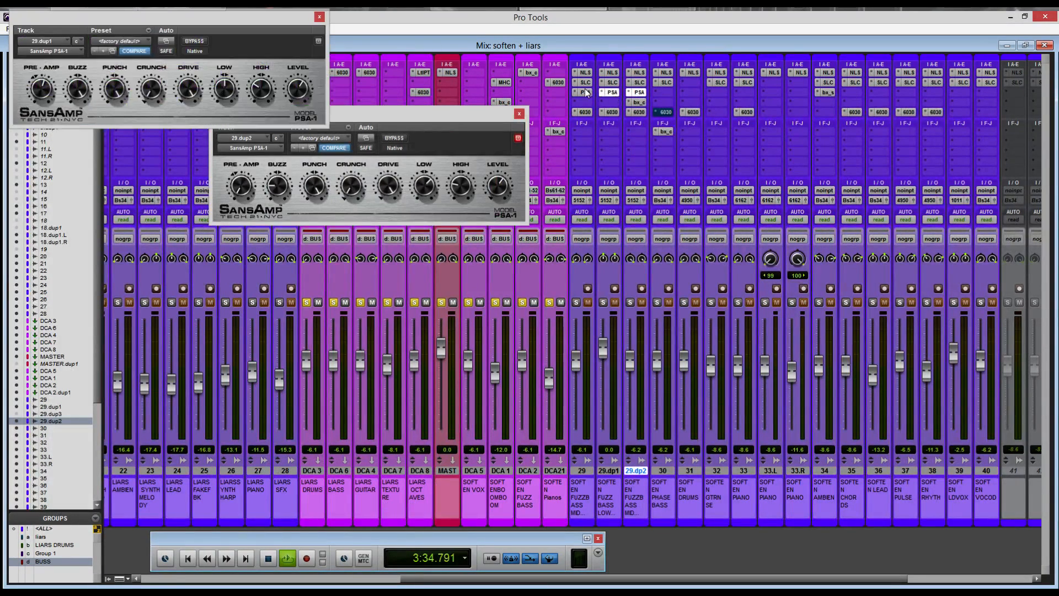
{"action": "left_click", "coordinate": [585, 93], "text": "shift"}
{"action": "left_click_drag", "start_coordinate": [215, 21], "coordinate": [288, 284]}
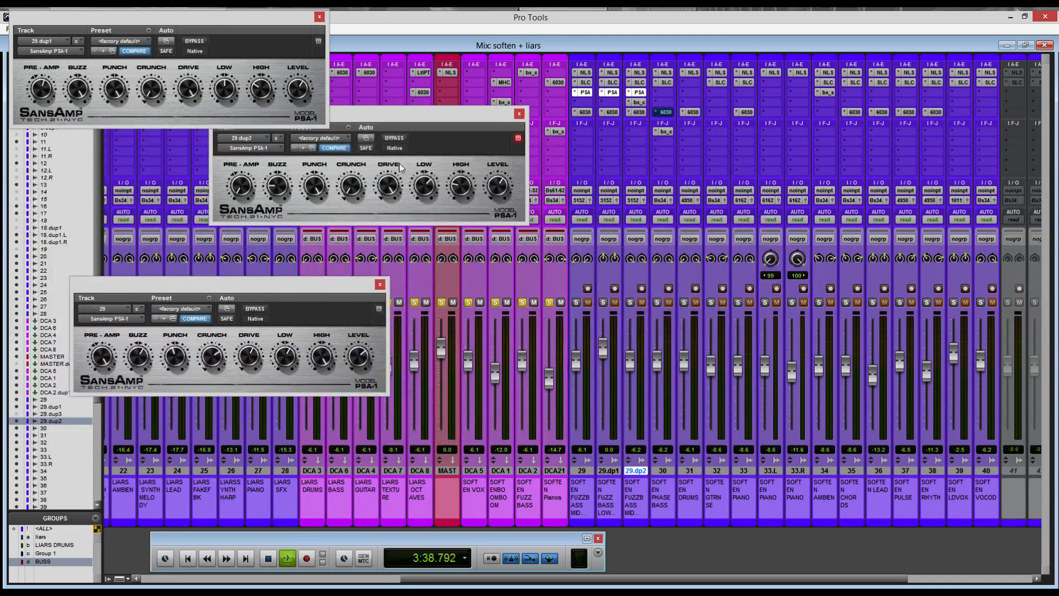
{"action": "left_click_drag", "start_coordinate": [389, 118], "coordinate": [862, 253]}
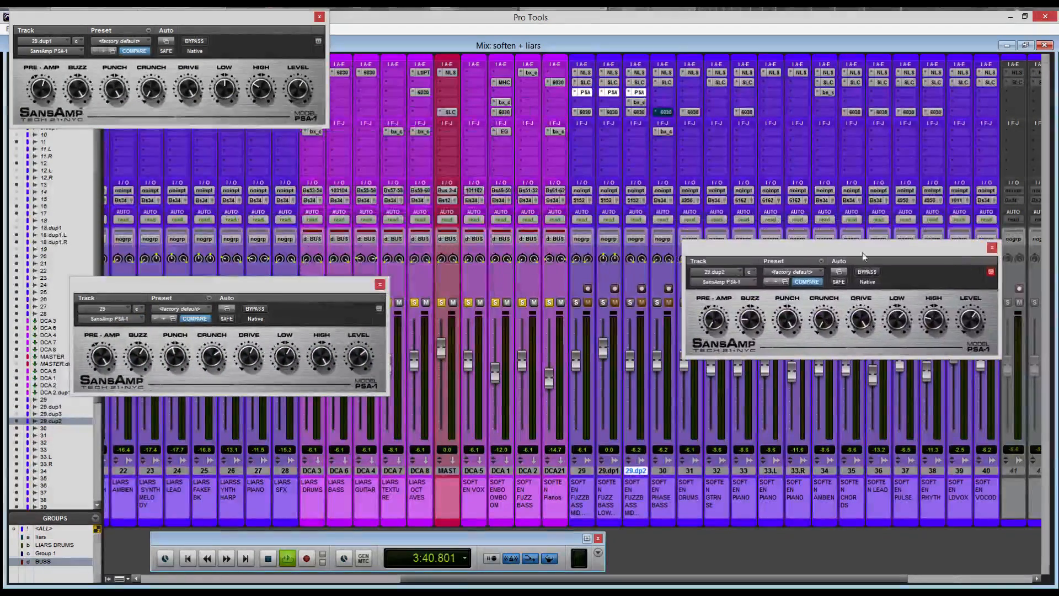
{"action": "left_click", "coordinate": [637, 95]}
{"action": "left_click", "coordinate": [637, 94], "text": "shift"}
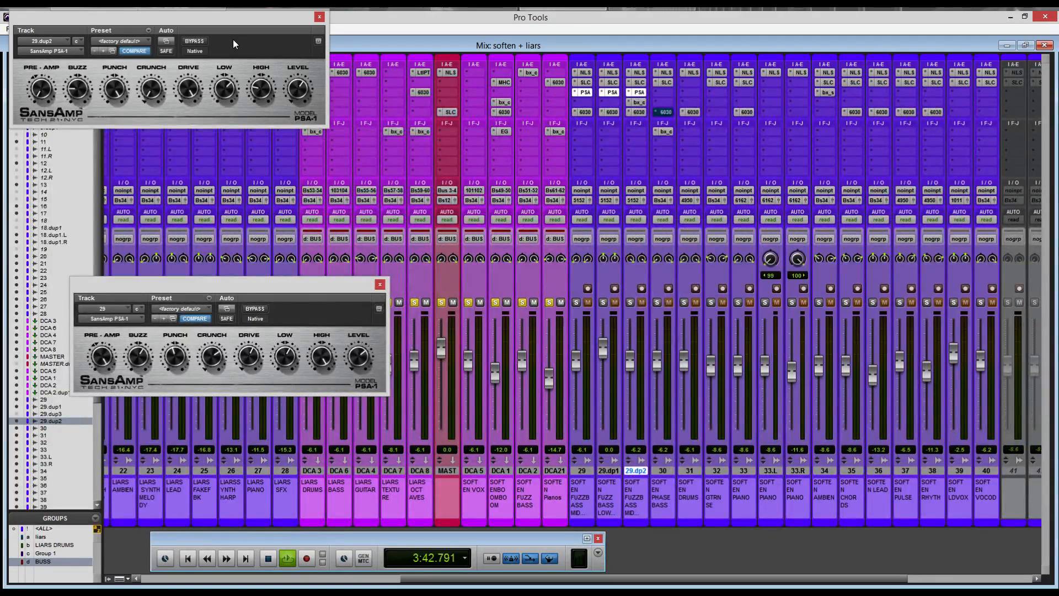
{"action": "left_click_drag", "start_coordinate": [240, 16], "coordinate": [633, 274]}
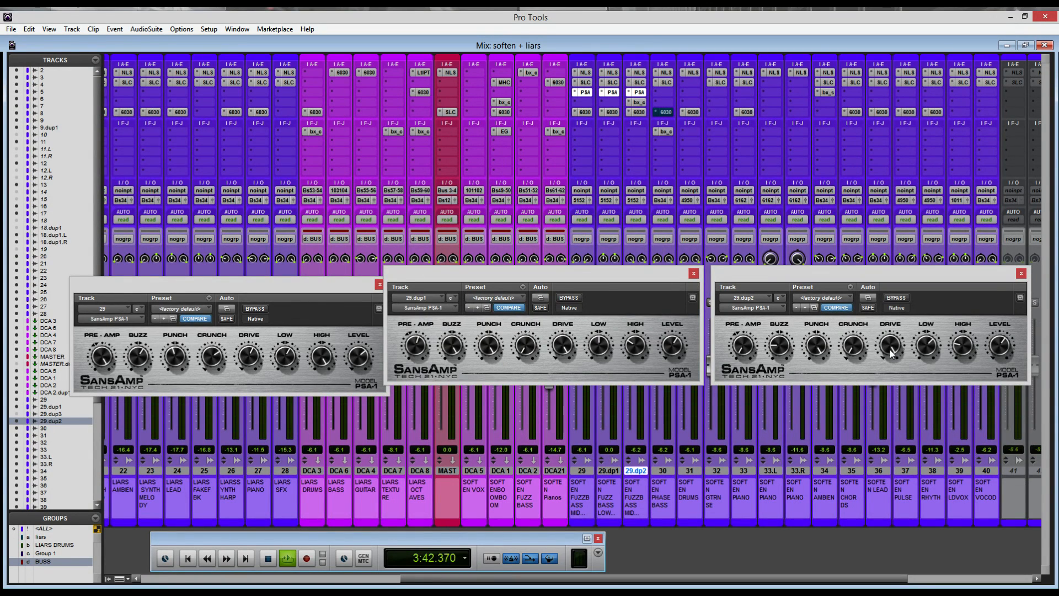
Close the three SansAmp windows and open bx_cleansweep V2 on track 29.dup2 to examine its filter curve.
{"action": "left_click", "coordinate": [1021, 273]}
{"action": "left_click", "coordinate": [693, 274]}
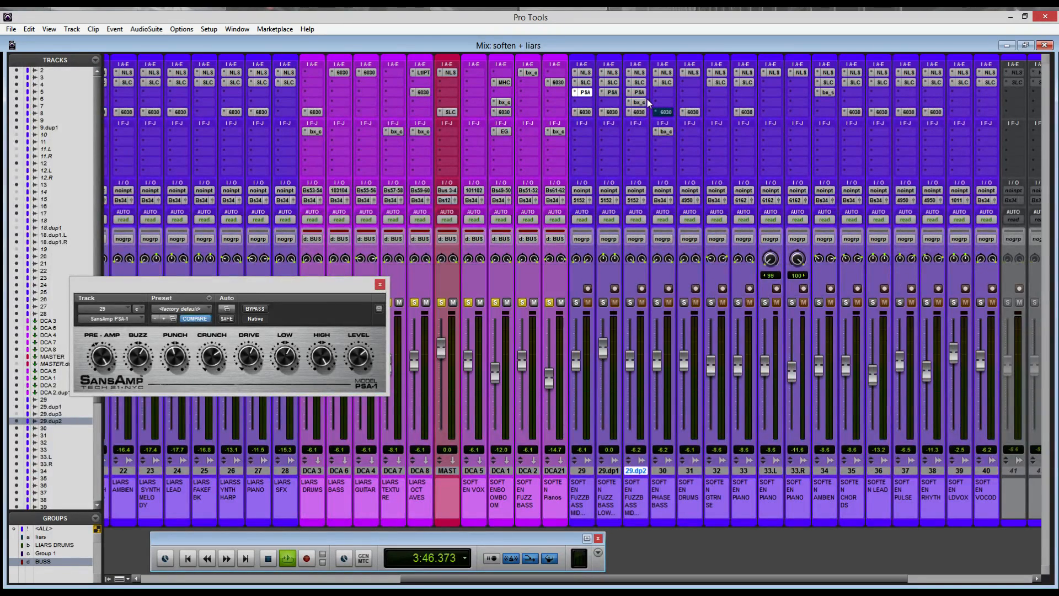
{"action": "left_click", "coordinate": [643, 102]}
{"action": "left_click", "coordinate": [379, 284]}
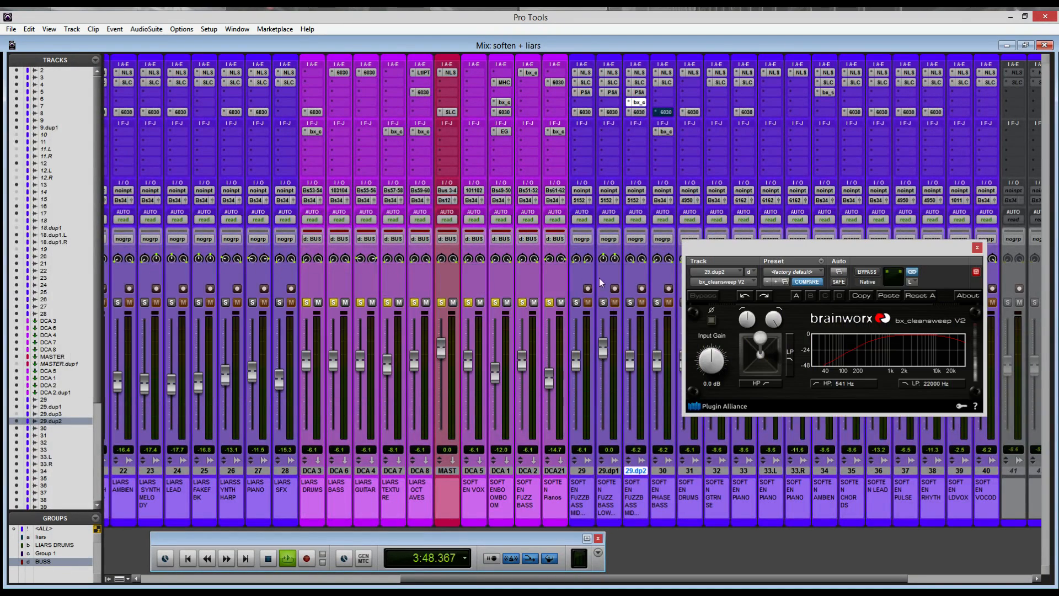
{"action": "left_click_drag", "start_coordinate": [827, 247], "coordinate": [592, 241]}
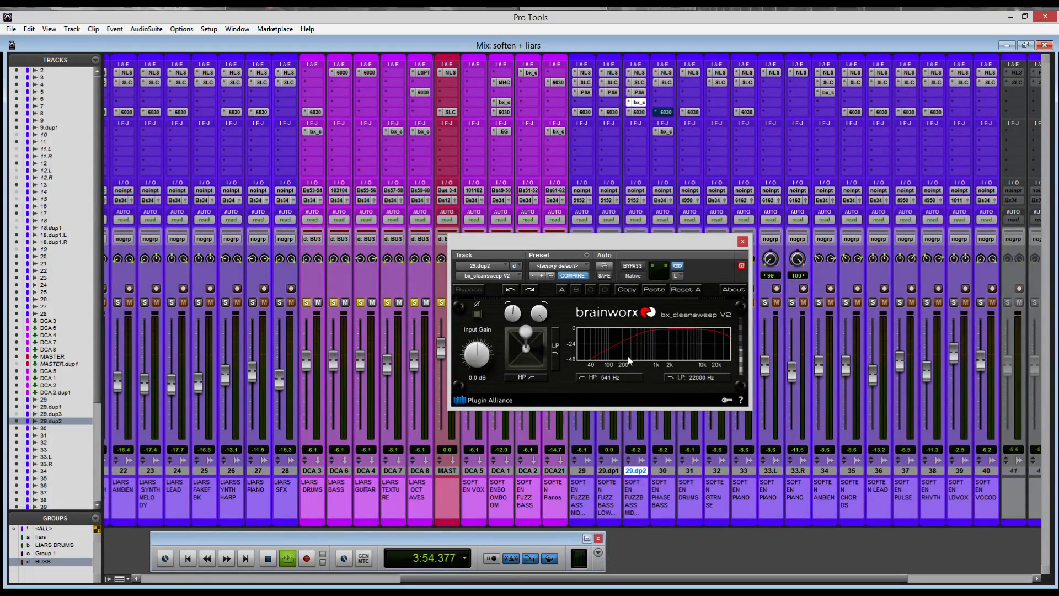
Try other cutoffs in 29.dup2's bx_cleansweep V2, ending about 194 Hz high-pass and 1403 Hz low-pass, then undo them and reset the input gain.
{"action": "mouse_move", "coordinate": [528, 327]}
{"action": "left_mouse_down"}
{"action": "mouse_move", "coordinate": [544, 356]}
{"action": "mouse_move", "coordinate": [522, 333]}
{"action": "mouse_move", "coordinate": [531, 361]}
{"action": "mouse_move", "coordinate": [548, 353]}
{"action": "mouse_move", "coordinate": [527, 338]}
{"action": "mouse_move", "coordinate": [502, 344]}
{"action": "mouse_move", "coordinate": [541, 315]}
{"action": "left_mouse_up"}
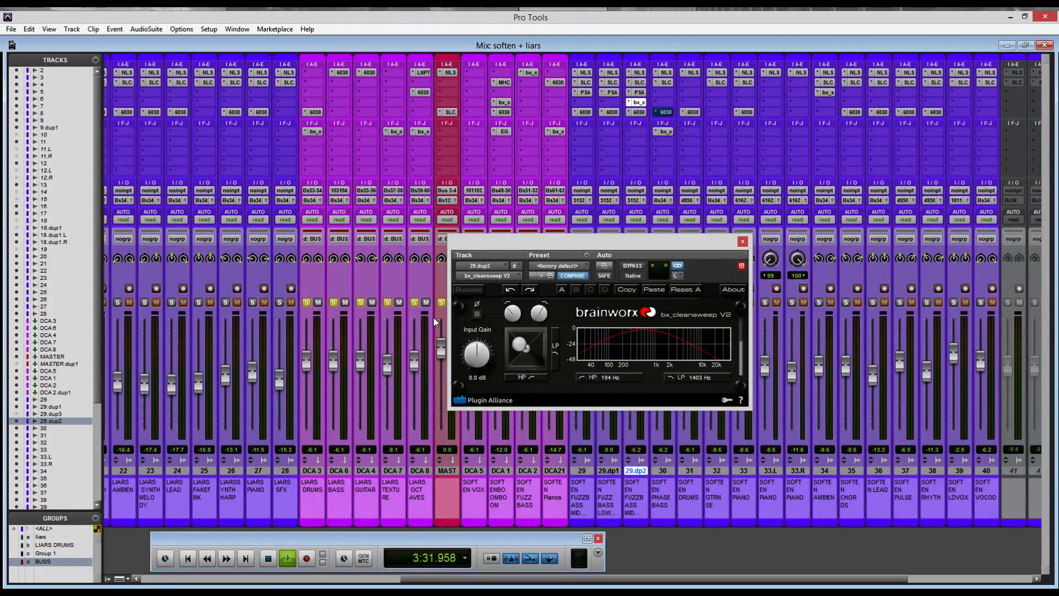
{"action": "left_click", "coordinate": [510, 290]}
{"action": "left_click", "coordinate": [510, 291]}
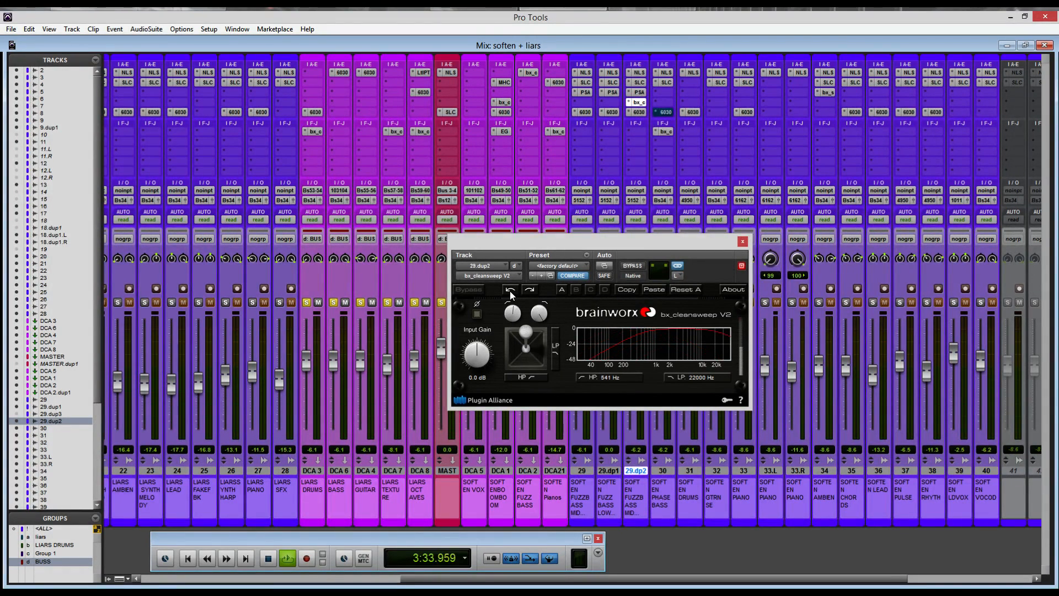
{"action": "left_click_drag", "start_coordinate": [479, 361], "coordinate": [480, 359]}
{"action": "left_click", "coordinate": [480, 359], "text": "alt"}
Review 29.dup2's 6030 compressor, solo 29.dup2, 29 and 29.dup1 cumulatively to hear the layers build, and unsolo all three.
{"action": "left_click", "coordinate": [638, 112]}
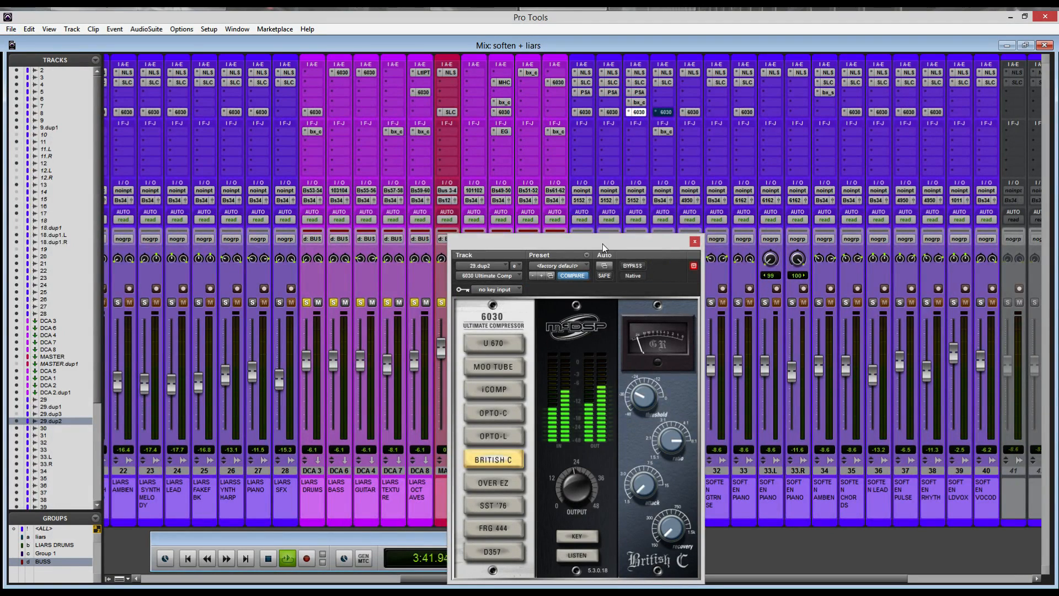
{"action": "left_click_drag", "start_coordinate": [602, 244], "coordinate": [376, 96]}
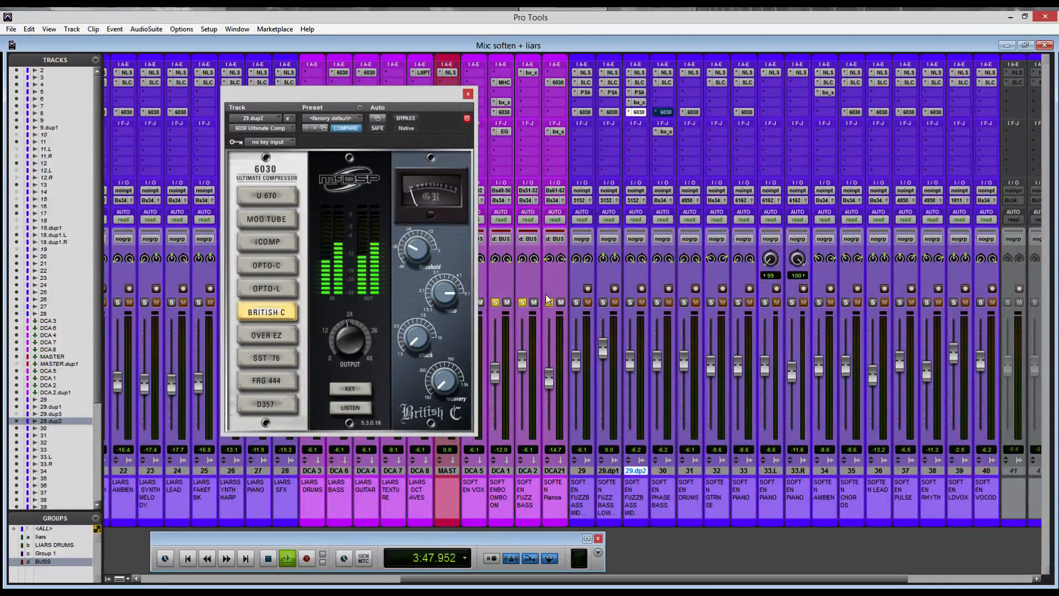
{"action": "left_click", "coordinate": [629, 304]}
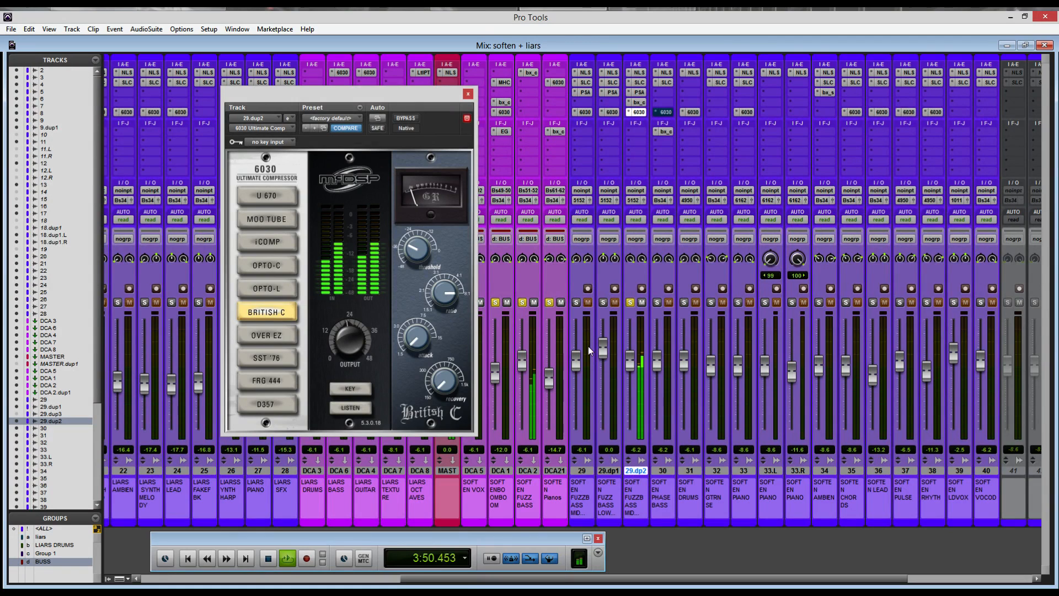
{"action": "left_click", "coordinate": [577, 301]}
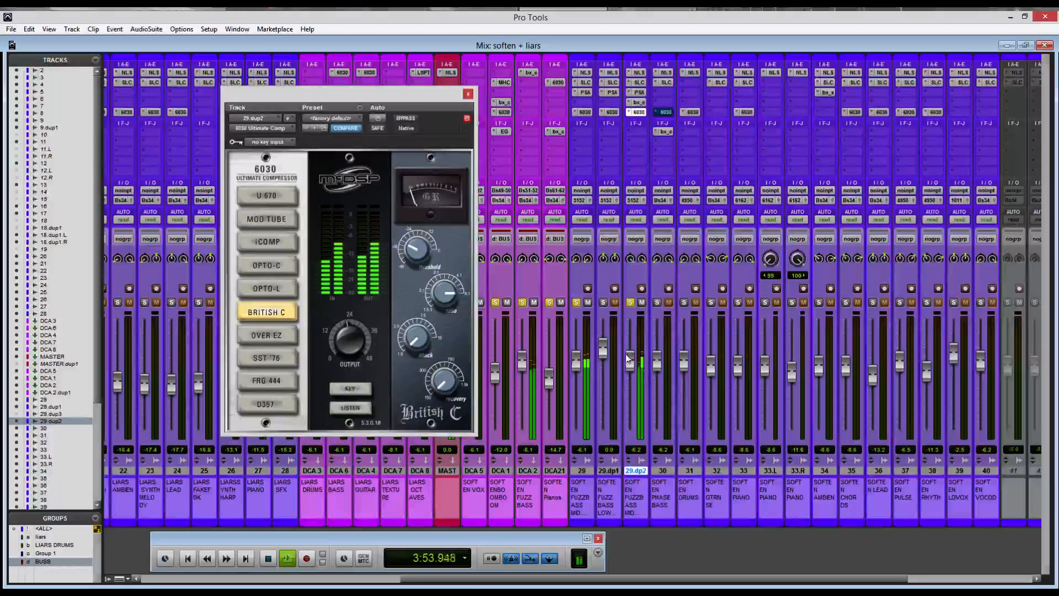
{"action": "left_click", "coordinate": [605, 301]}
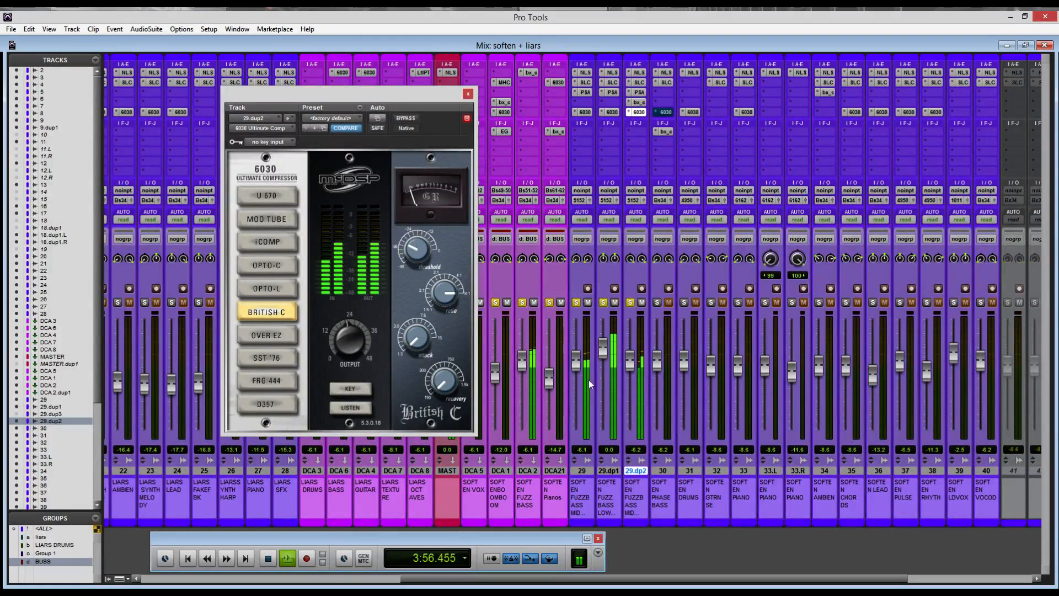
{"action": "left_click", "coordinate": [468, 94]}
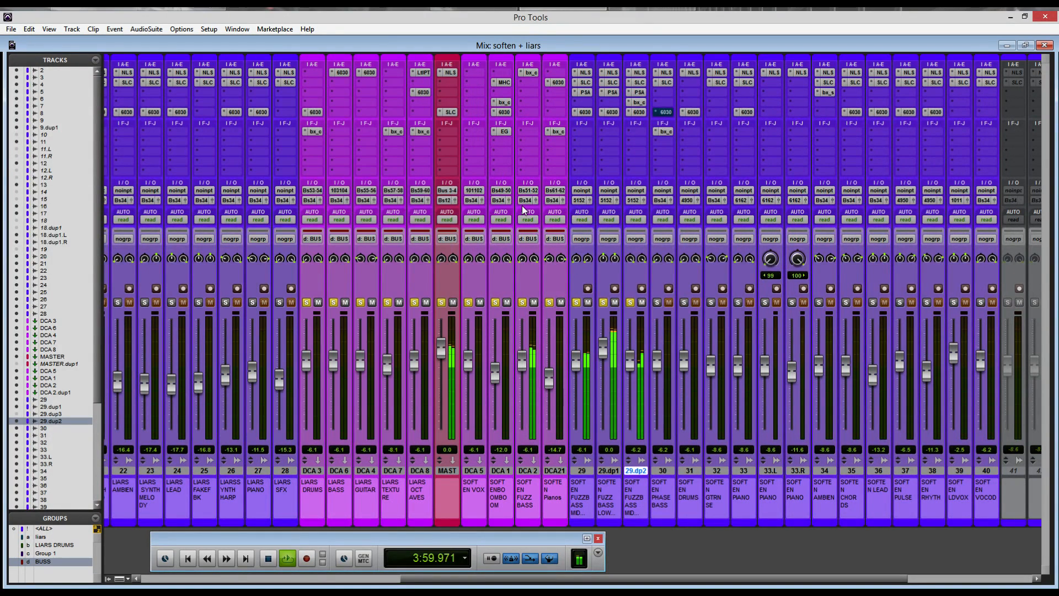
{"action": "left_click", "coordinate": [576, 302]}
{"action": "left_click", "coordinate": [603, 302]}
{"action": "left_click", "coordinate": [631, 302]}
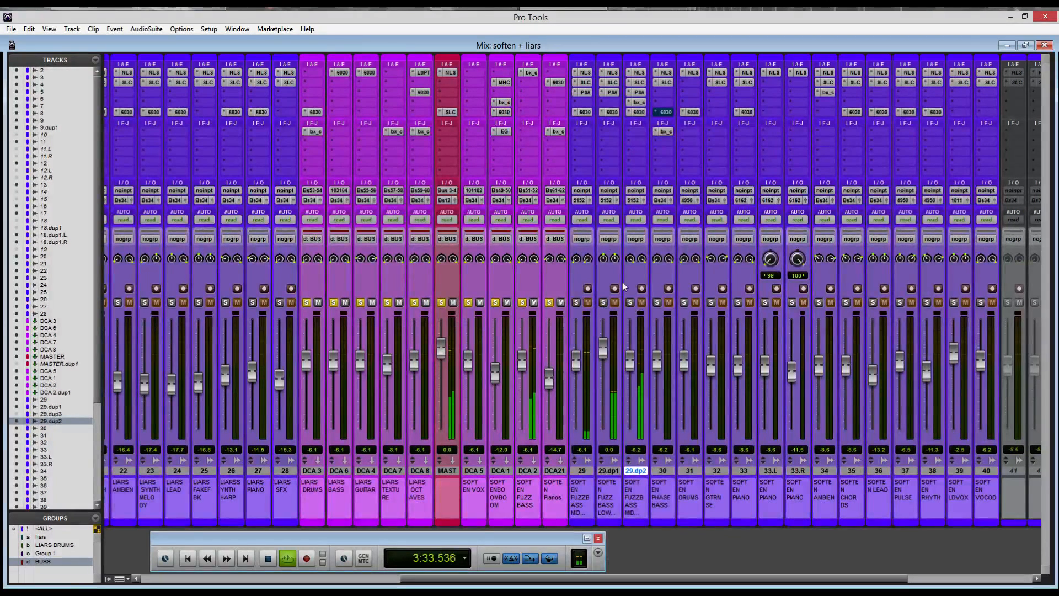
Open bx_control V2 on the DCA 2 fuzz bass bus and solo tracks 29 and 29.dup2 to hear them through it.
{"action": "left_click", "coordinate": [533, 70]}
{"action": "left_click_drag", "start_coordinate": [528, 97], "coordinate": [373, 250]}
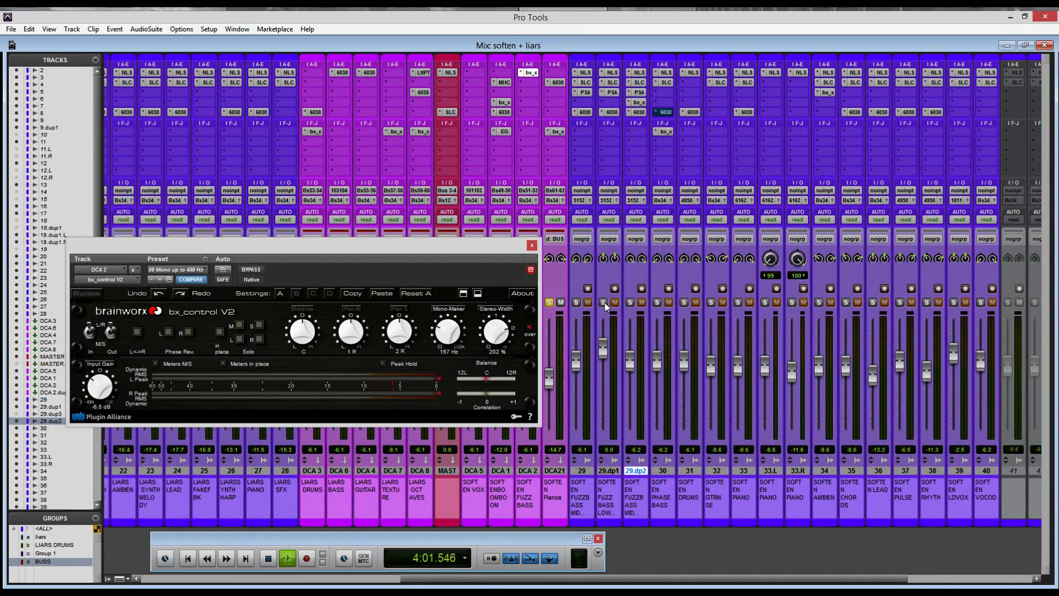
{"action": "left_click", "coordinate": [577, 303]}
{"action": "left_click", "coordinate": [631, 303]}
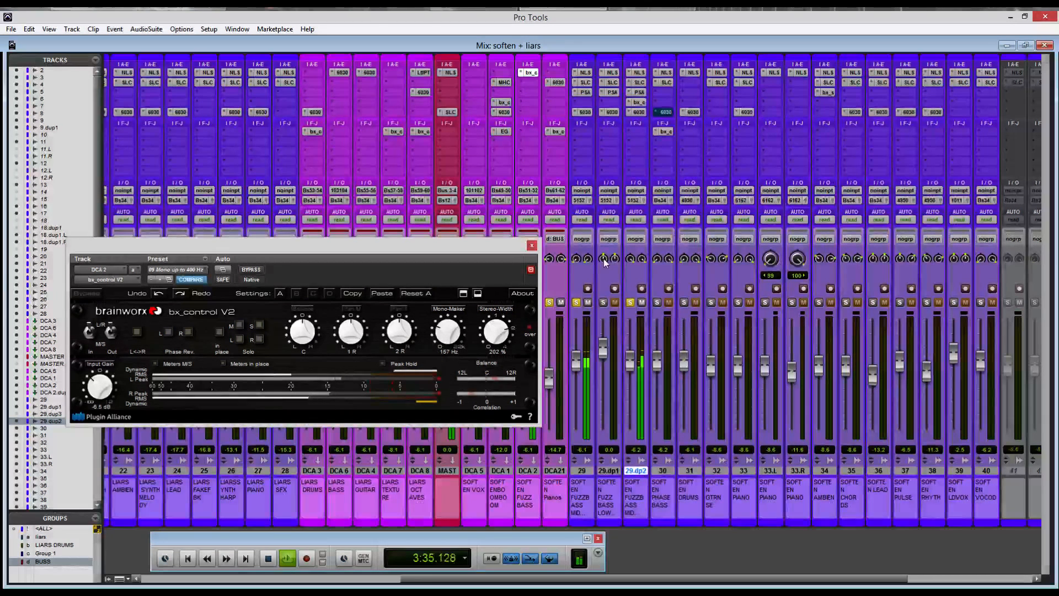
Unsolo the fuzz bass tracks and try other Mono-Maker frequencies in DCA 2's bx_control V2, ending at 219 Hz, then undo the change.
{"action": "left_click", "coordinate": [630, 302]}
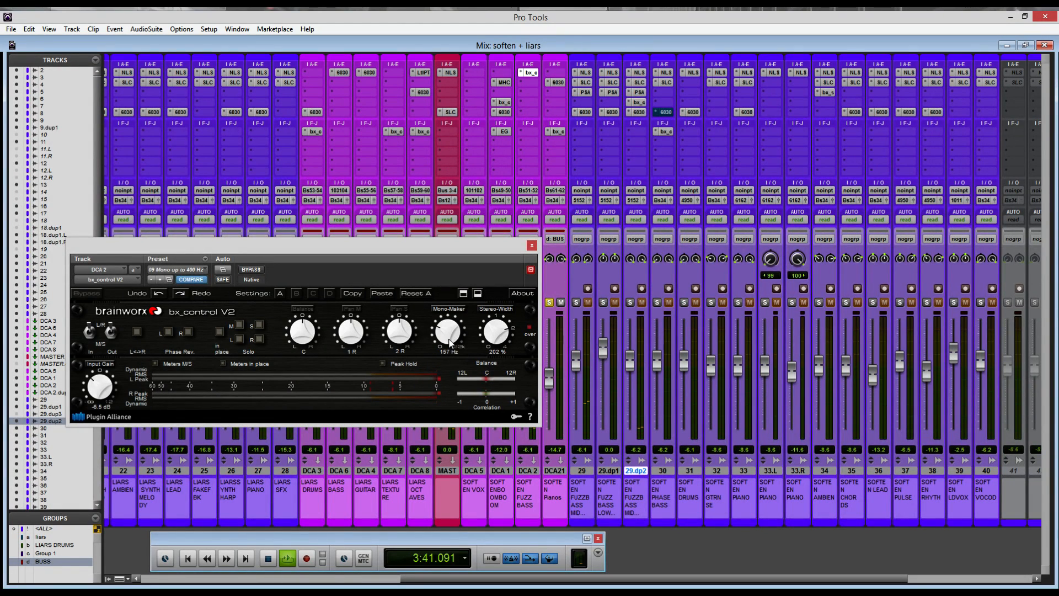
{"action": "scroll", "coordinate": [447, 335], "scroll_direction": "up", "scroll_amount": 5}
{"action": "scroll", "coordinate": [447, 333], "scroll_direction": "up", "scroll_amount": 10}
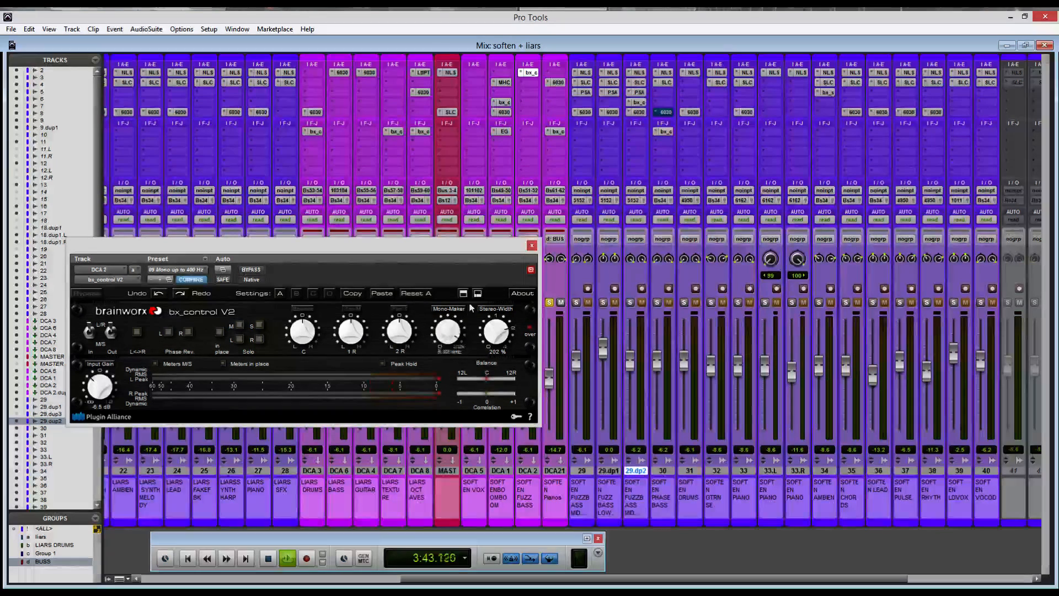
{"action": "scroll", "coordinate": [448, 334], "scroll_direction": "down", "scroll_amount": 10}
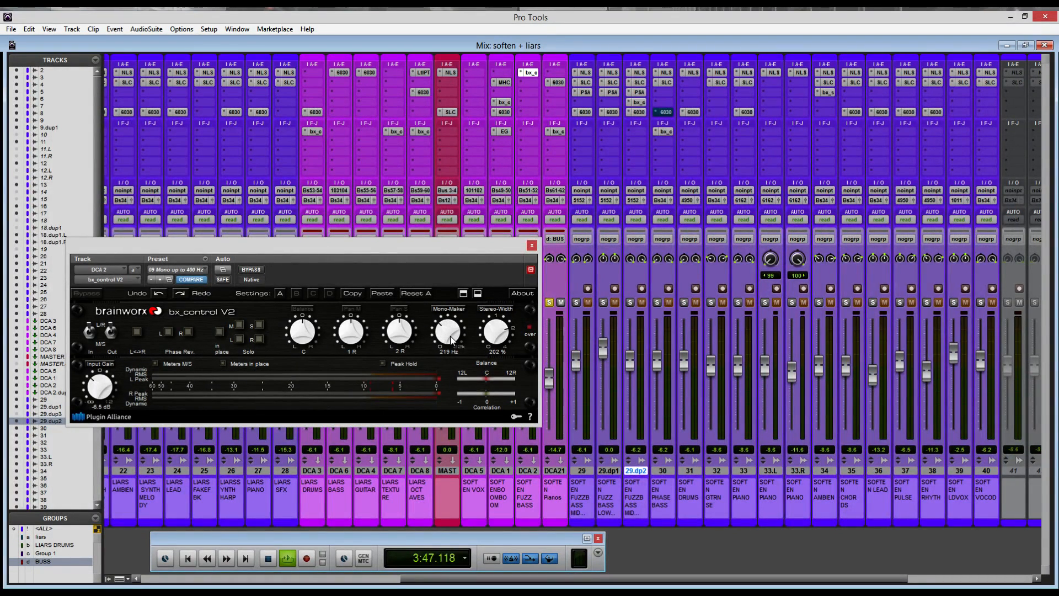
{"action": "left_click", "coordinate": [158, 295]}
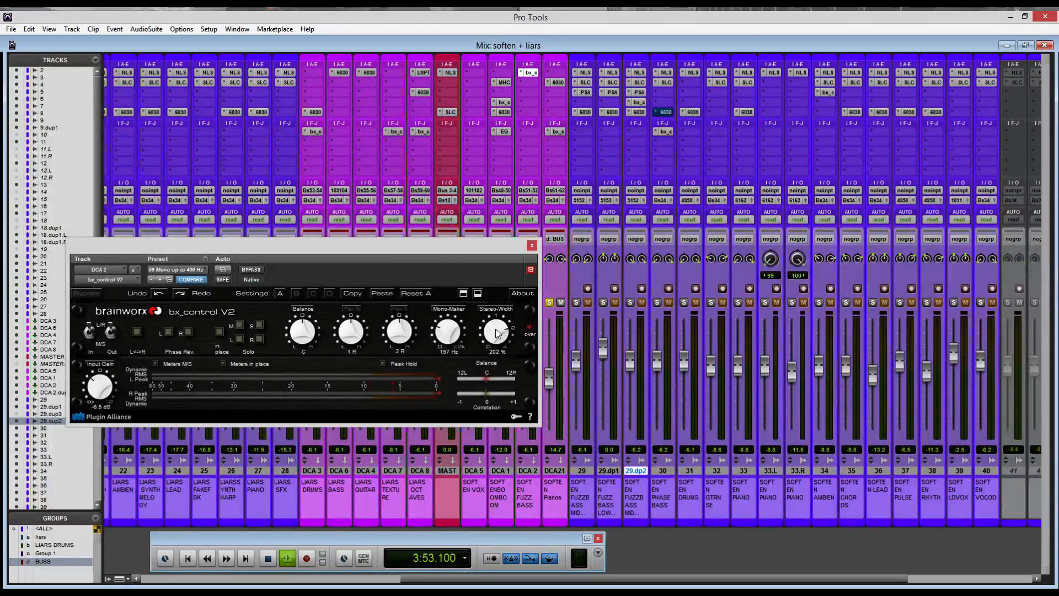
Open bx_control V2 on the DCA 3 drums bus to compare its settings with DCA 2's, then close the DCA 3 window.
{"action": "mouse_move", "coordinate": [496, 329]}
{"action": "left_mouse_down"}
{"action": "mouse_move", "coordinate": [499, 303]}
{"action": "mouse_move", "coordinate": [495, 321]}
{"action": "left_mouse_up"}
{"action": "left_click_drag", "start_coordinate": [227, 250], "coordinate": [333, 332]}
{"action": "left_click", "coordinate": [314, 131]}
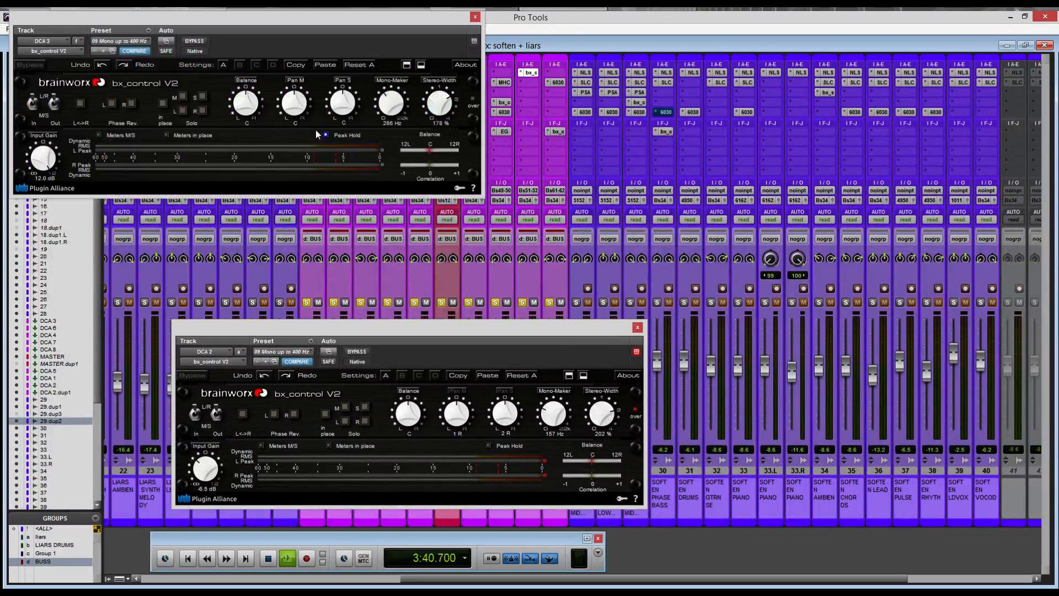
{"action": "left_click_drag", "start_coordinate": [229, 23], "coordinate": [335, 129]}
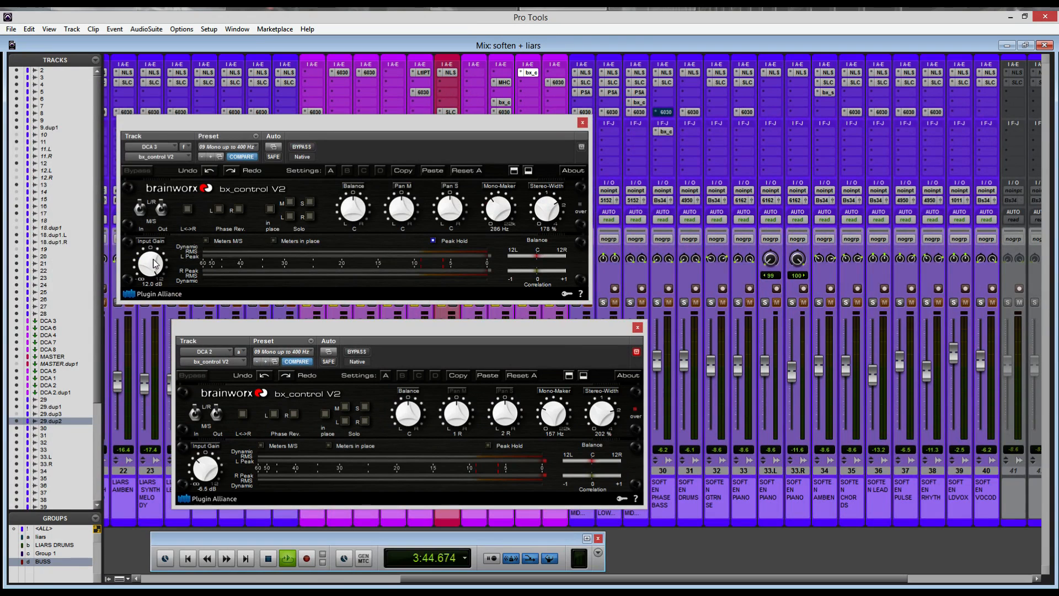
{"action": "left_click", "coordinate": [584, 124]}
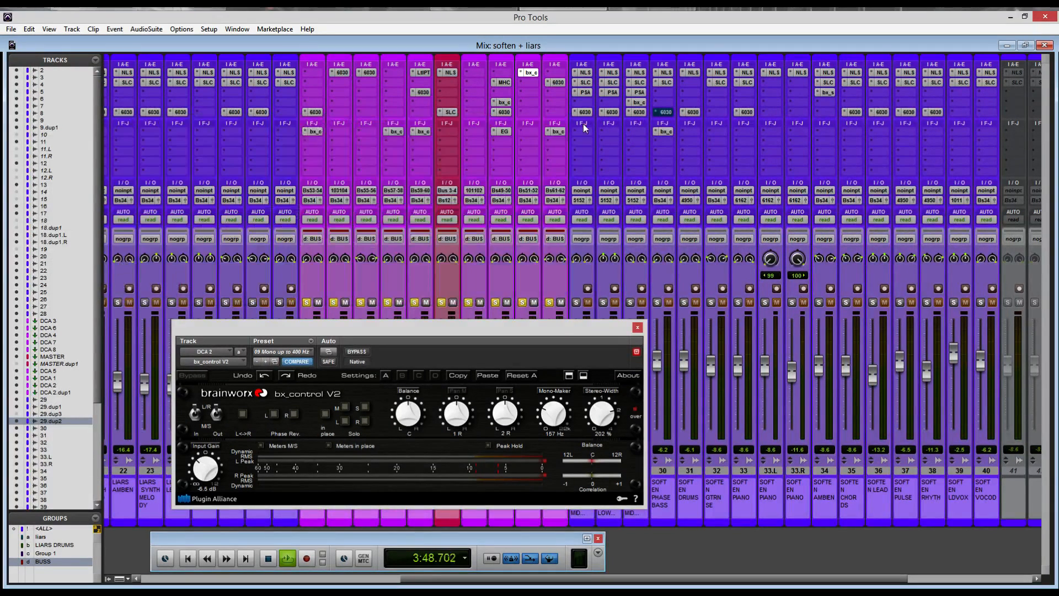
{"action": "left_click_drag", "start_coordinate": [419, 326], "coordinate": [276, 138]}
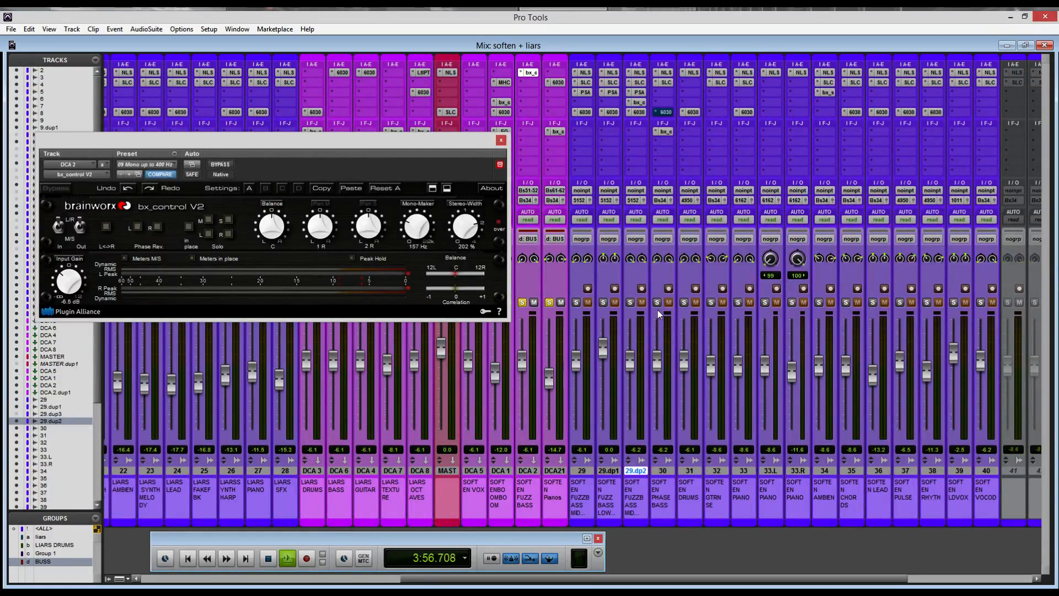
Solo 29, 29.dup1 and 29.dup2, play them through DCA 2, stop playback, and reopen the bus's bx_control V2 window.
{"action": "left_click", "coordinate": [576, 302]}
{"action": "left_click", "coordinate": [603, 302]}
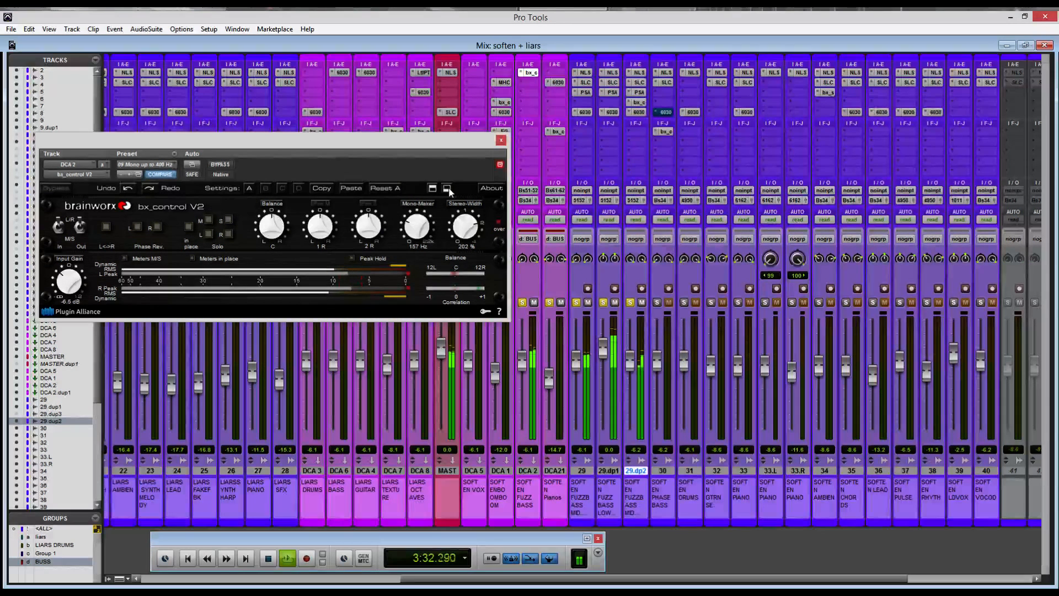
{"action": "key", "text": "space"}
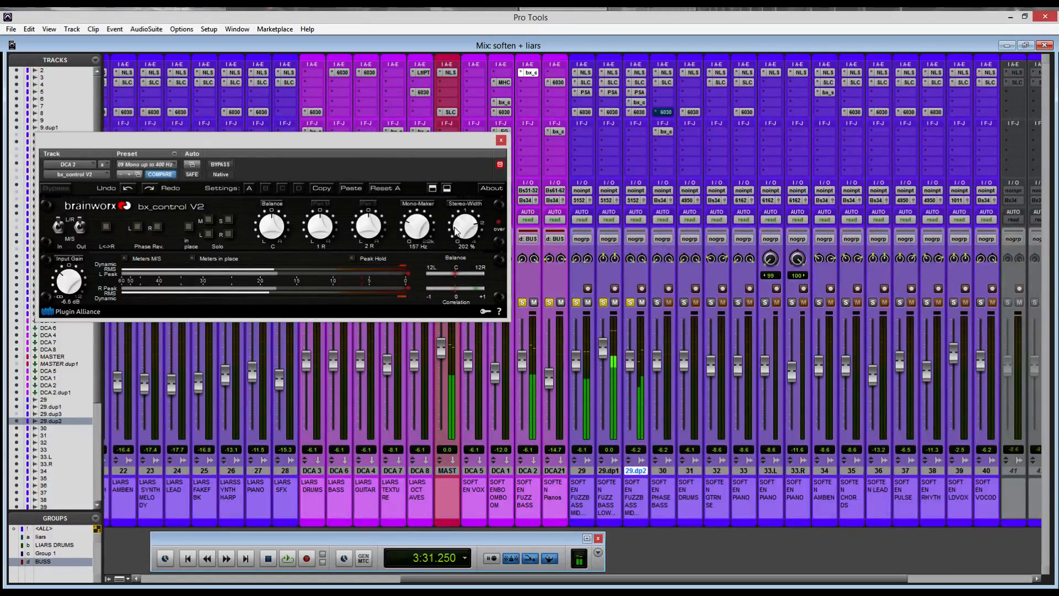
{"action": "left_click", "coordinate": [500, 141]}
{"action": "left_click", "coordinate": [531, 73]}
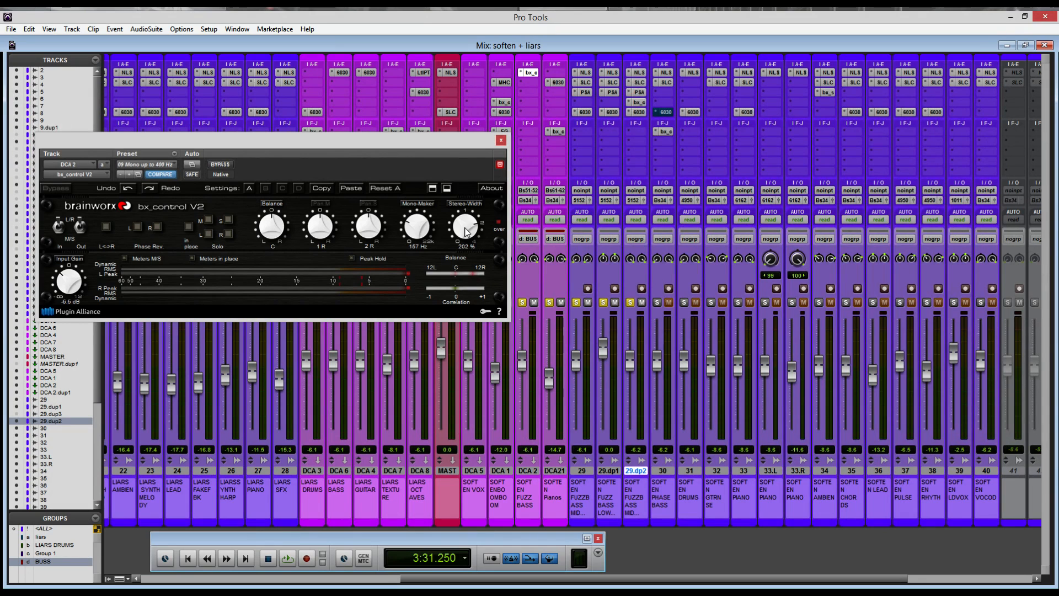
During playback, try 400 % Stereo-Width and 271 Hz Mono-Maker in DCA 2's bx_control V2, then undo both changes and stop.
{"action": "key", "text": "space"}
{"action": "left_click_drag", "start_coordinate": [467, 232], "coordinate": [461, 188]}
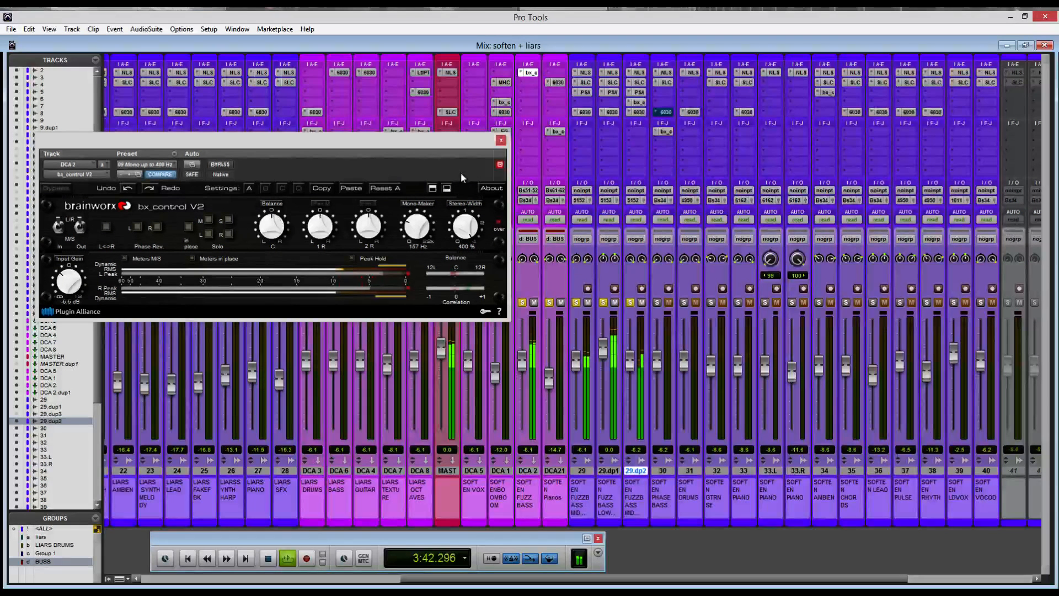
{"action": "mouse_move", "coordinate": [417, 225]}
{"action": "left_mouse_down"}
{"action": "mouse_move", "coordinate": [419, 177]}
{"action": "mouse_move", "coordinate": [406, 216]}
{"action": "left_mouse_up"}
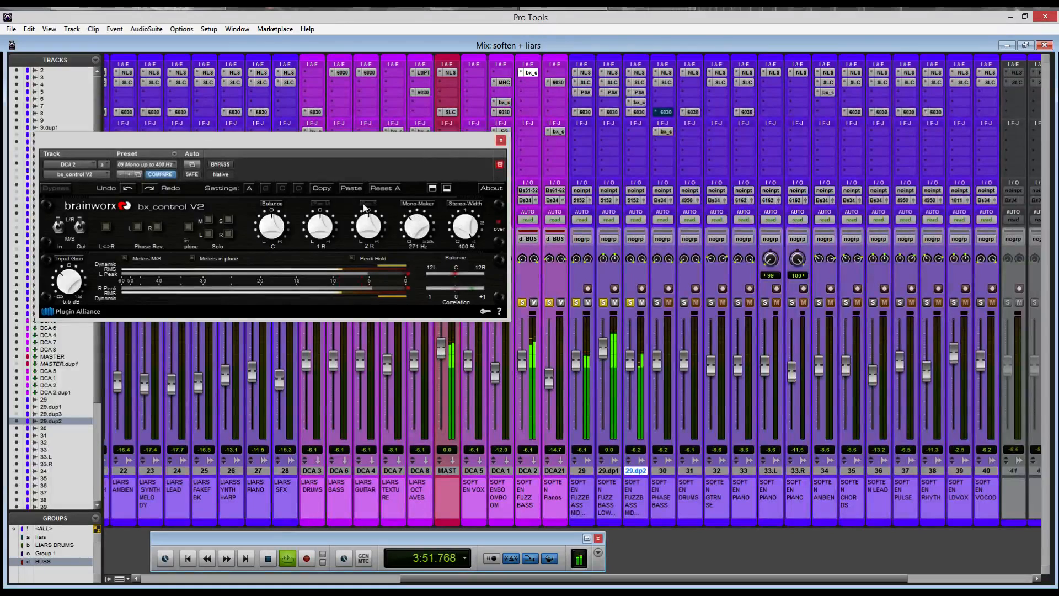
{"action": "left_click", "coordinate": [128, 189]}
{"action": "left_click", "coordinate": [128, 189]}
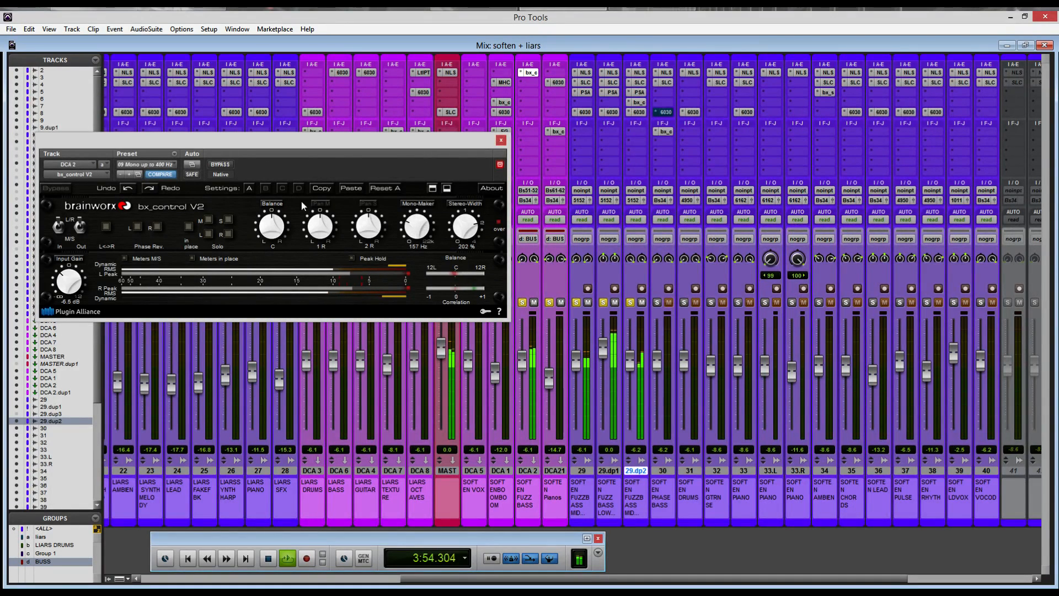
{"action": "key", "text": "space"}
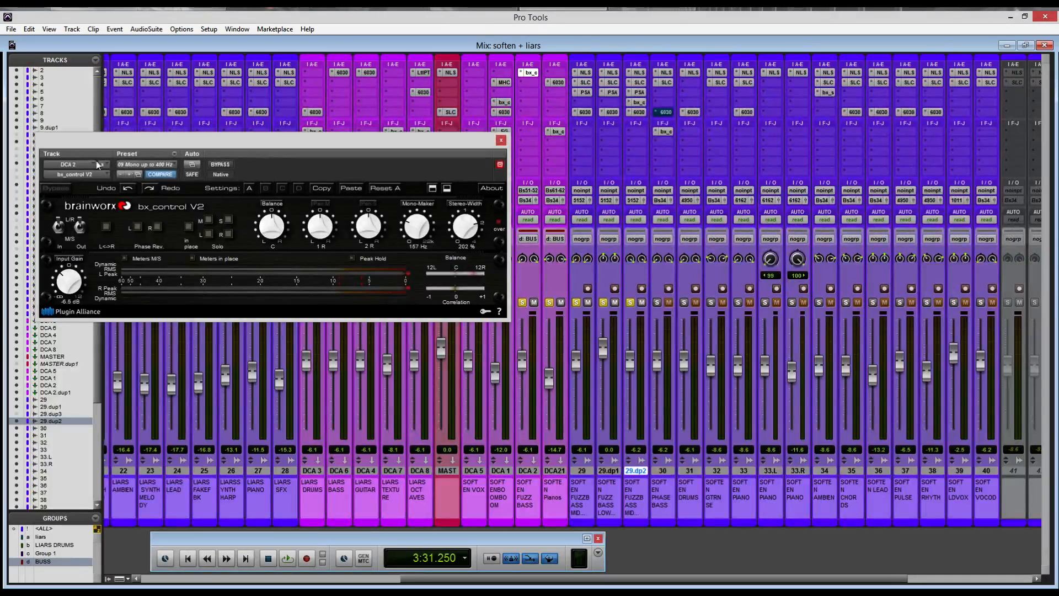
During playback, try an input gain of -10.6 dB in DCA 2's bx_control V2, then undo it and stop.
{"action": "key", "text": "space"}
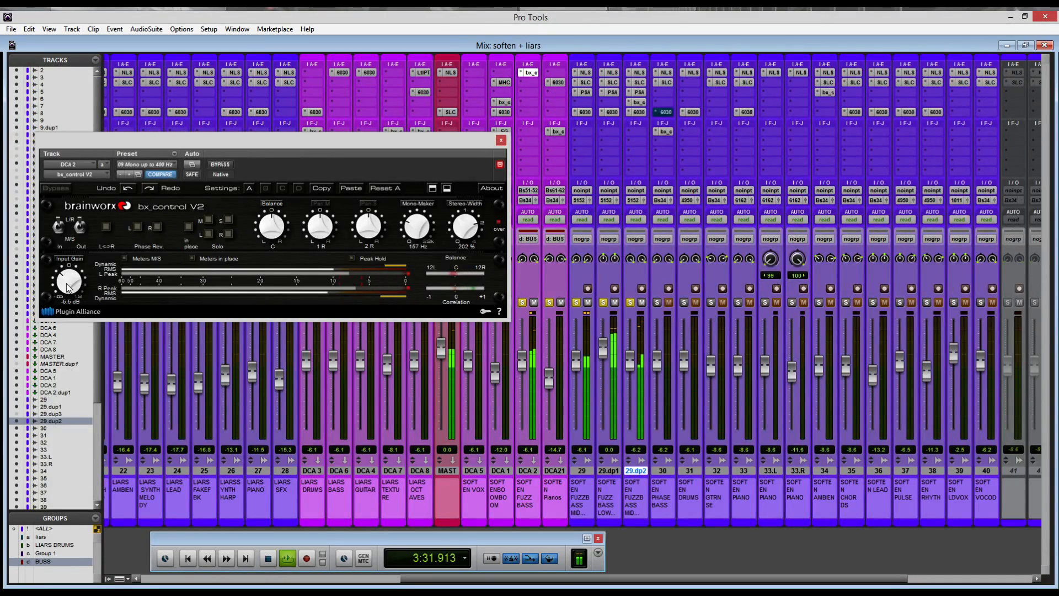
{"action": "left_click_drag", "start_coordinate": [69, 253], "coordinate": [67, 292]}
{"action": "left_click", "coordinate": [127, 188]}
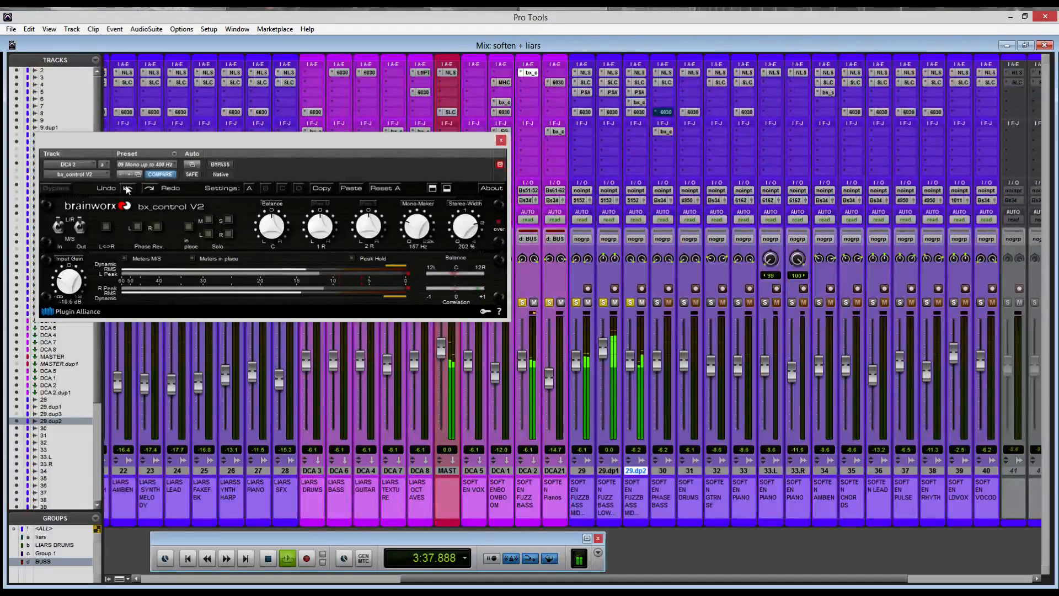
{"action": "key", "text": "space"}
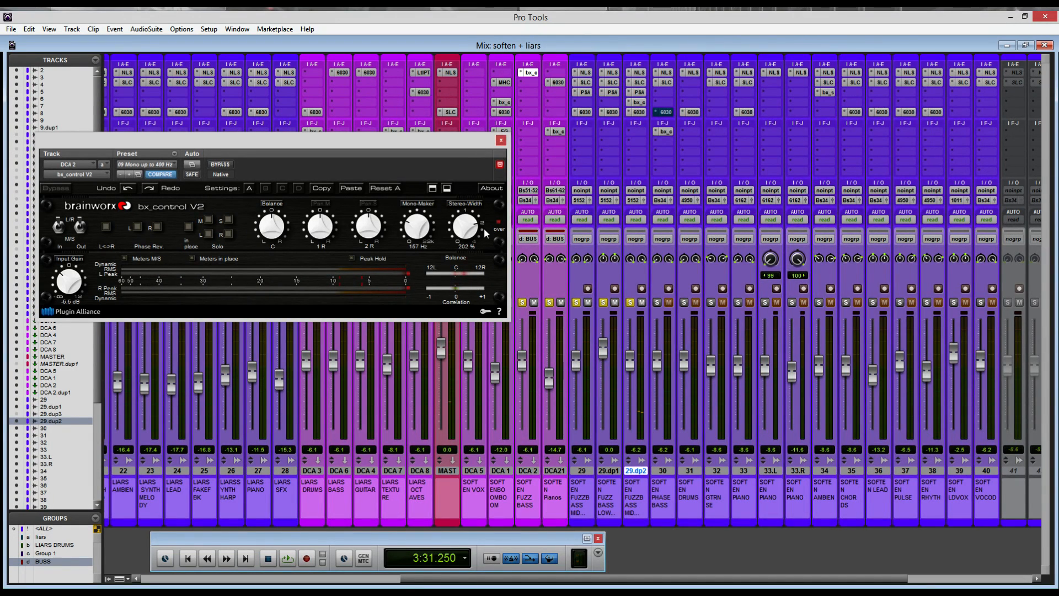
Clear all track solos and audition the fuzz bass bus within the full Soften mix.
{"action": "left_click", "coordinate": [604, 302]}
{"action": "left_click", "coordinate": [604, 303], "text": "alt"}
{"action": "key", "text": "space"}
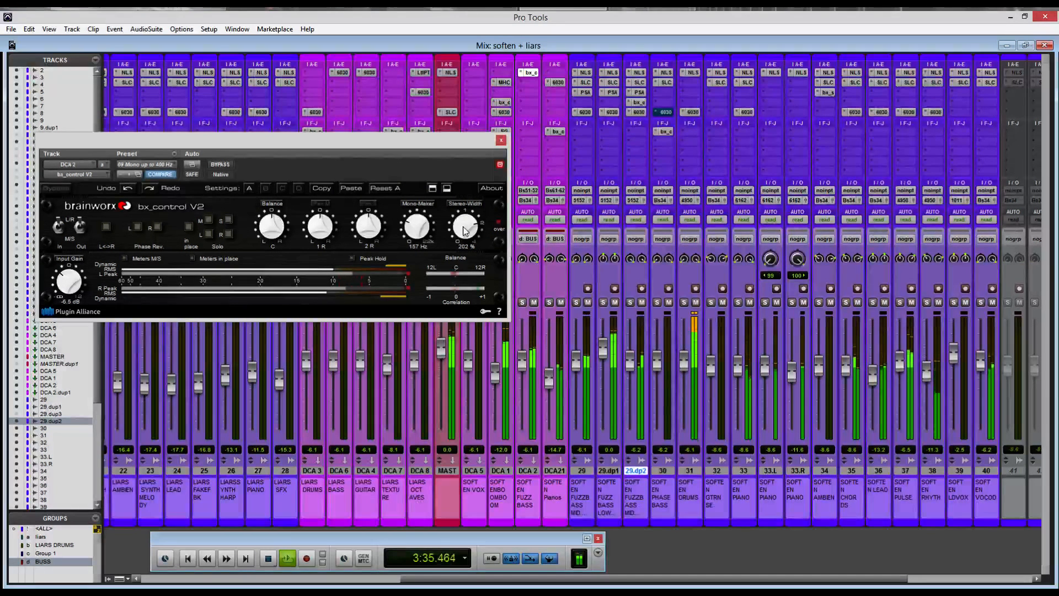
{"action": "key", "text": "space"}
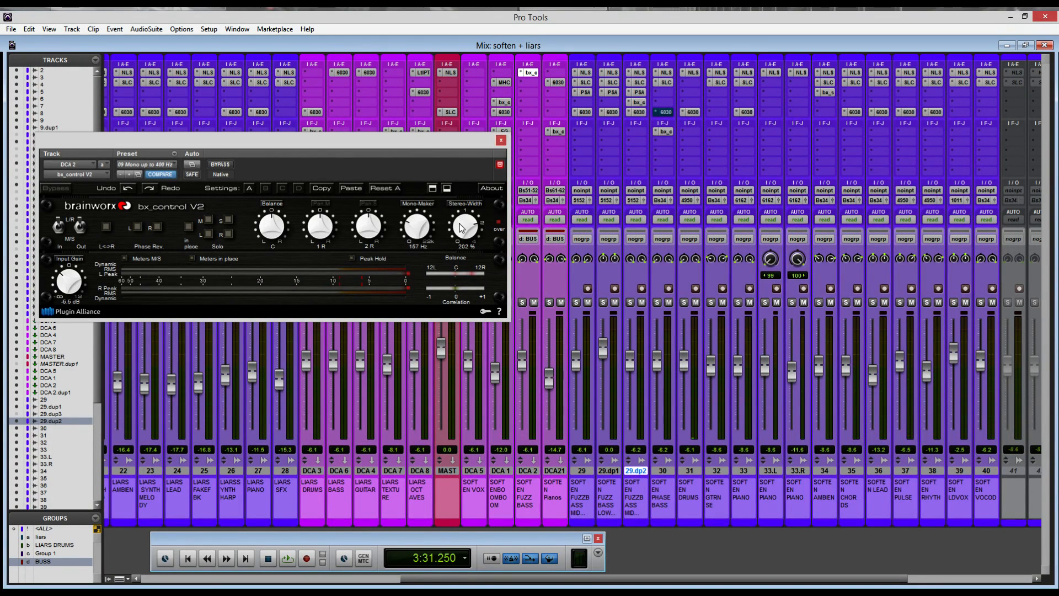
{"action": "left_click_drag", "start_coordinate": [375, 137], "coordinate": [420, 246]}
{"action": "key", "text": "space"}
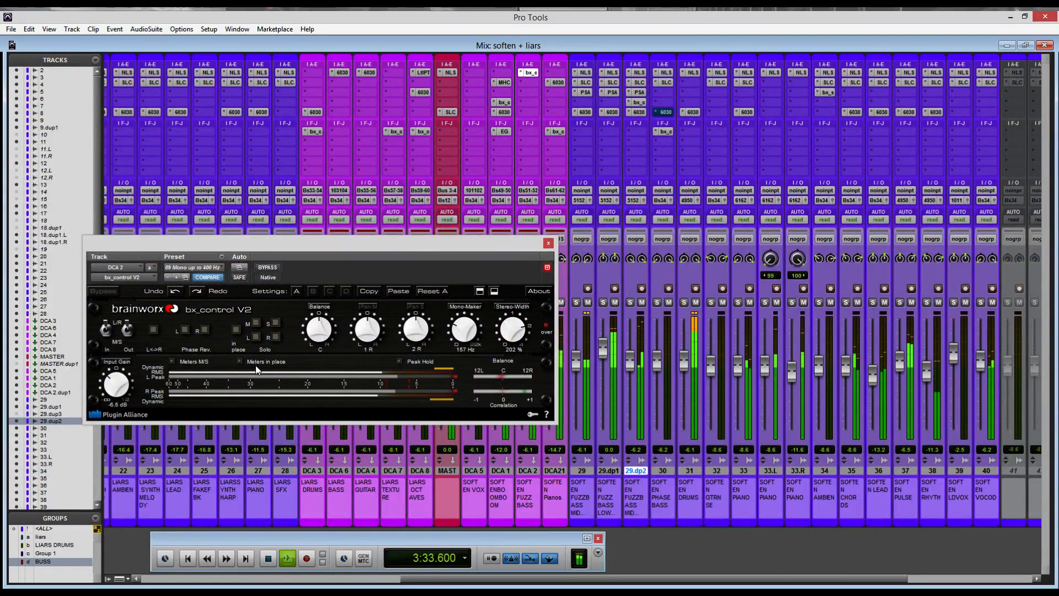
{"action": "key", "text": "space"}
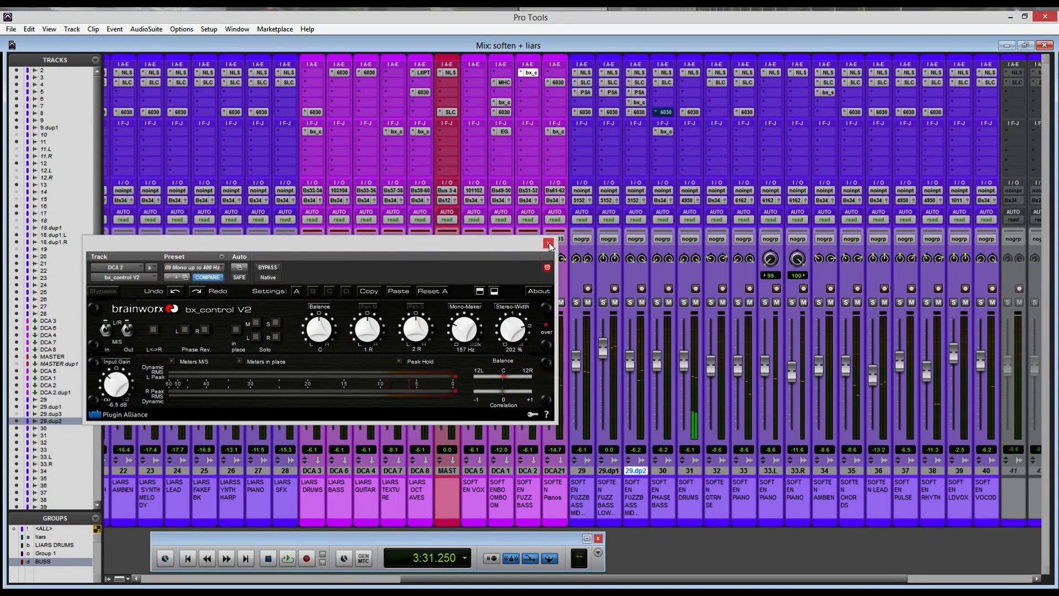
Turn on Peak Hold in DCA 2's bx_control V2 and play short passages of the full mix to check its level meters.
{"action": "left_click_drag", "start_coordinate": [503, 247], "coordinate": [444, 268]}
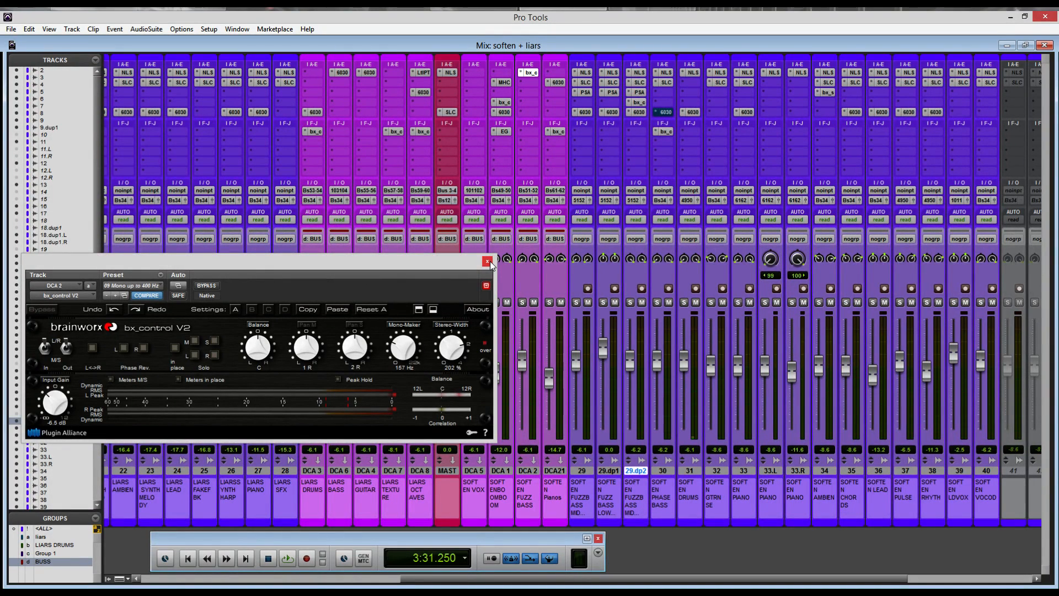
{"action": "key", "text": "space"}
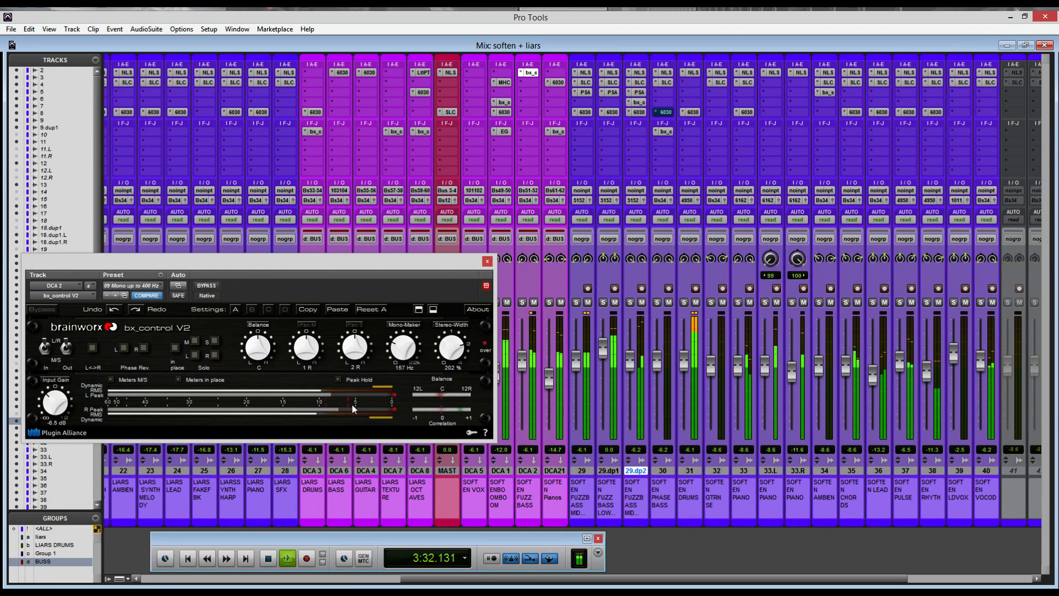
{"action": "key", "text": "space"}
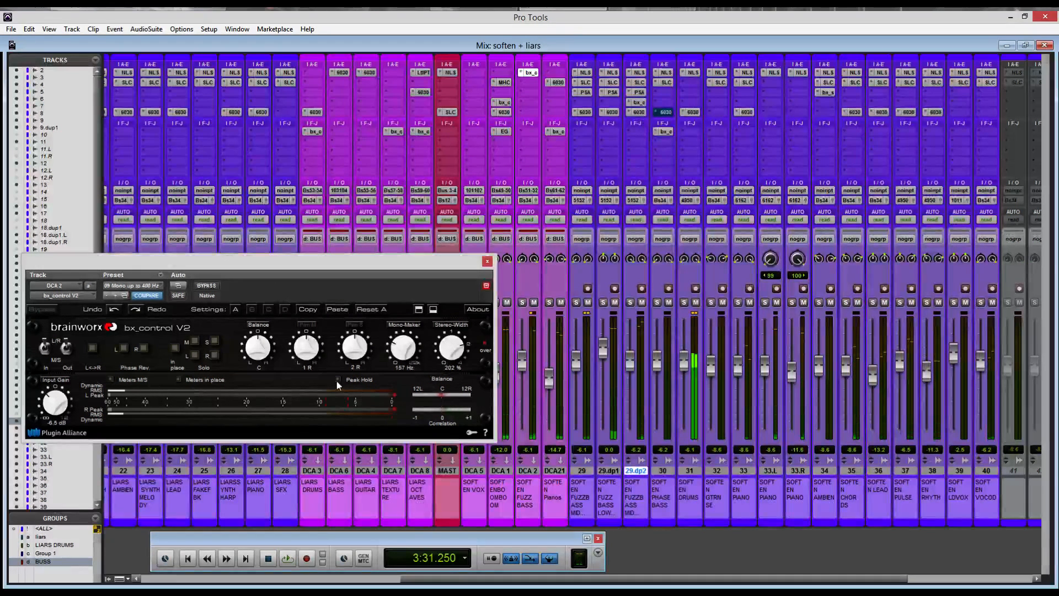
{"action": "key", "text": "space"}
{"action": "key", "text": "space"}
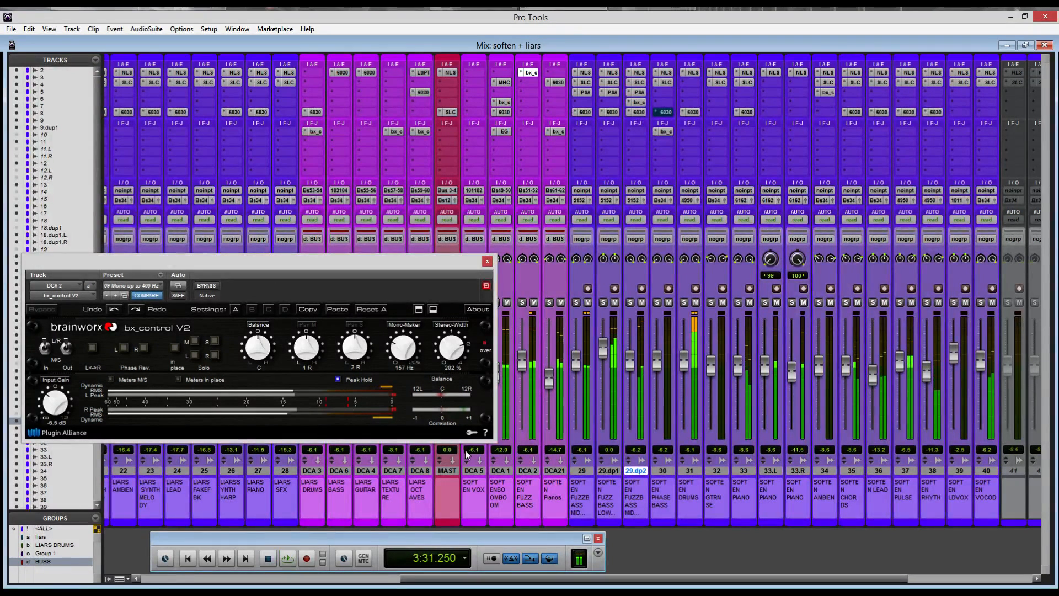
Collapse bx_control V2 to its meter section, briefly play the mix to watch the levels, and restore the full plugin view.
{"action": "left_click", "coordinate": [418, 309]}
{"action": "key", "text": "space"}
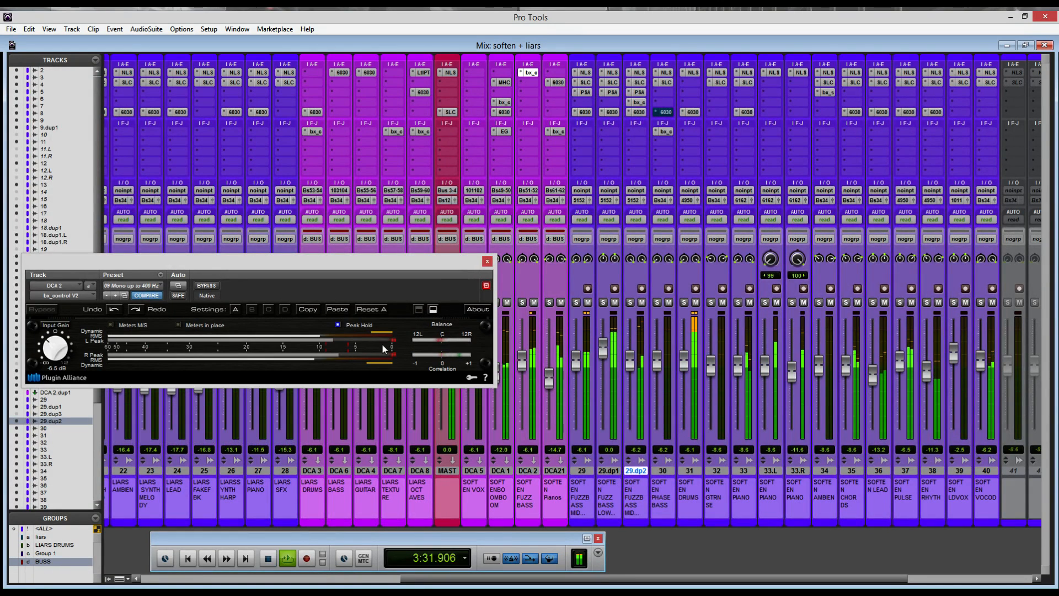
{"action": "key", "text": "space"}
{"action": "left_click", "coordinate": [419, 310]}
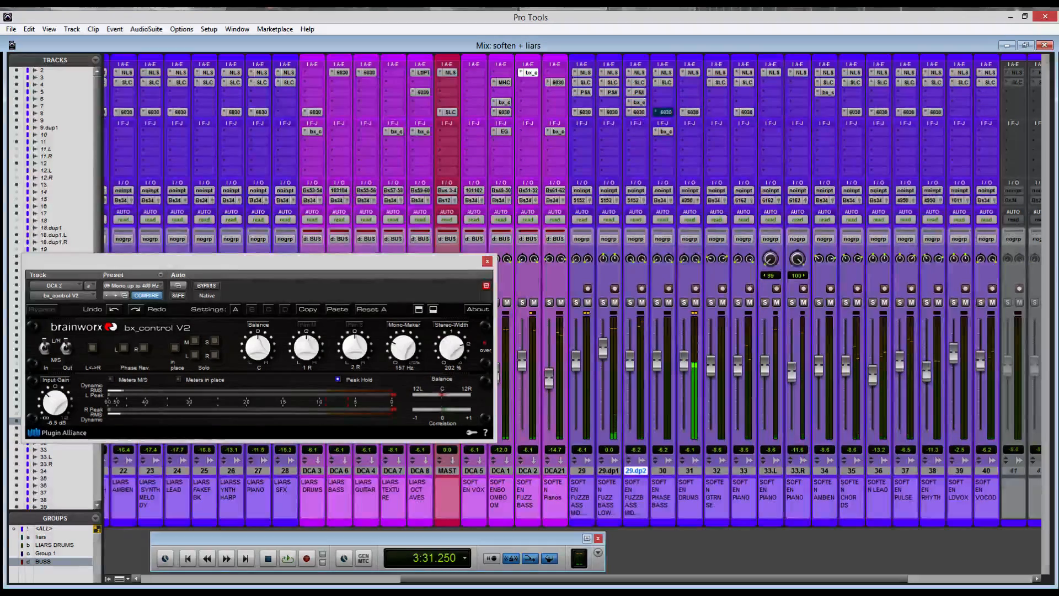